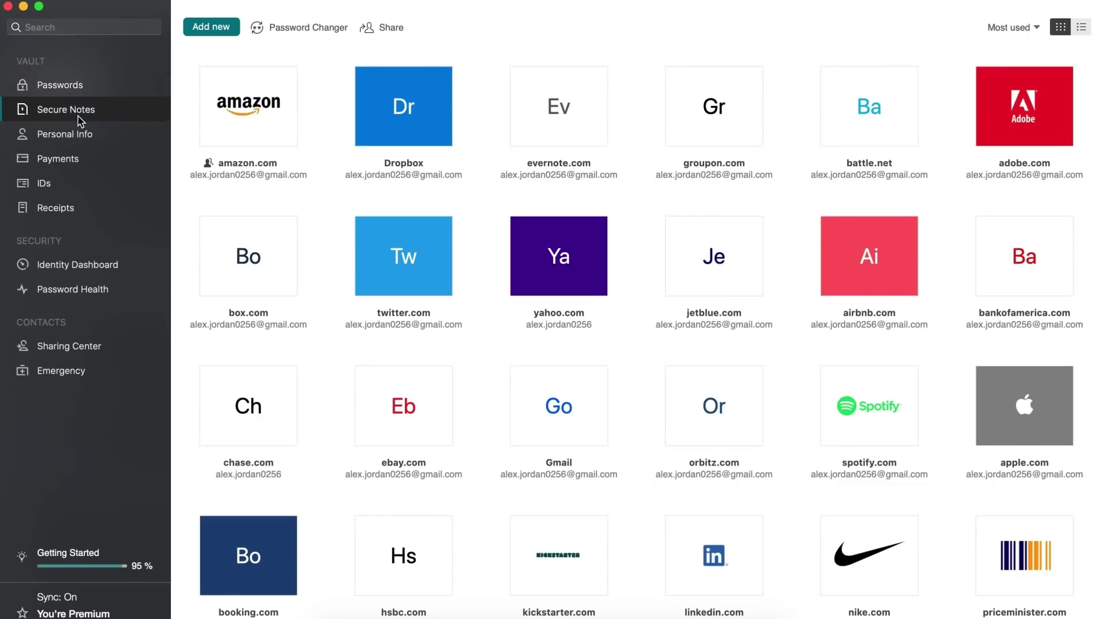
- Browse Dashlane's Personal Info, Payments, IDs and Receipts vault sections
click(82, 142)
click(82, 162)
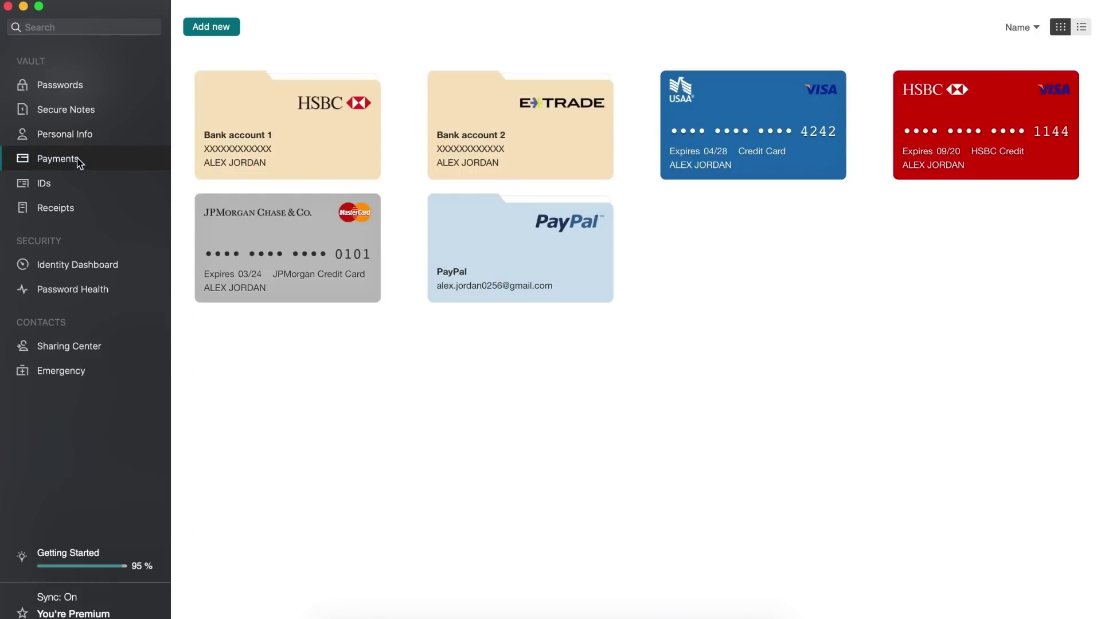
click(74, 185)
click(77, 211)
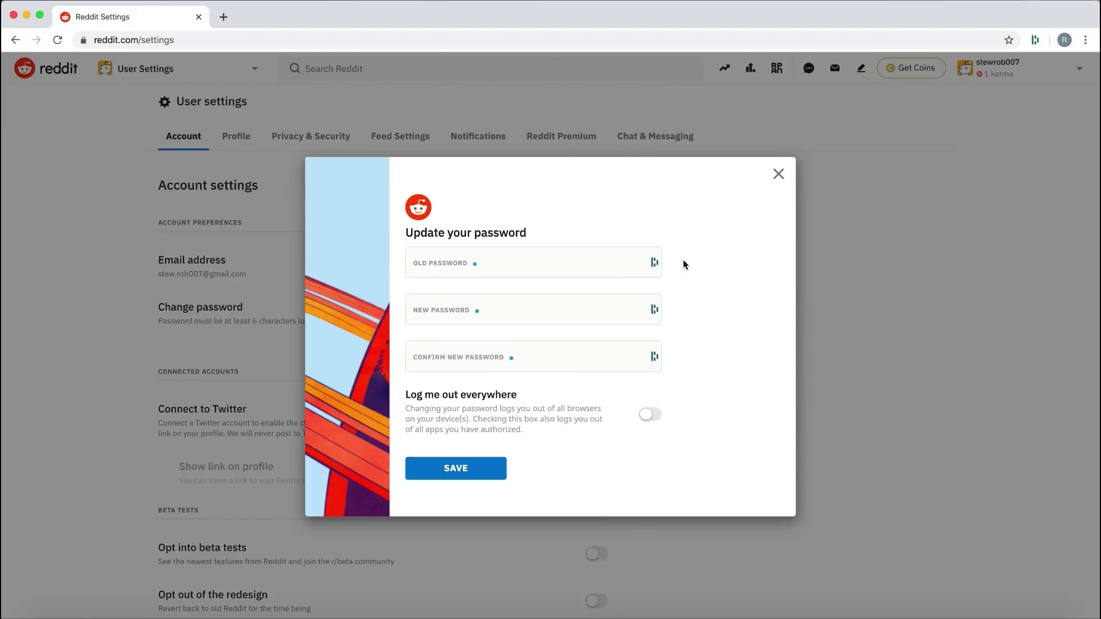
click(620, 261)
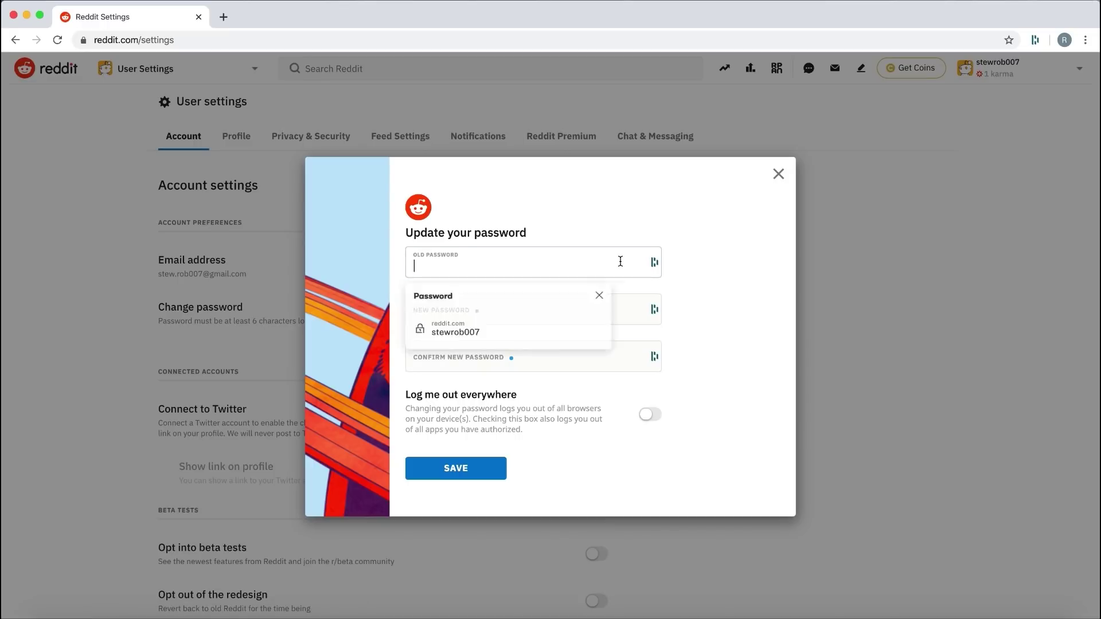
click(608, 335)
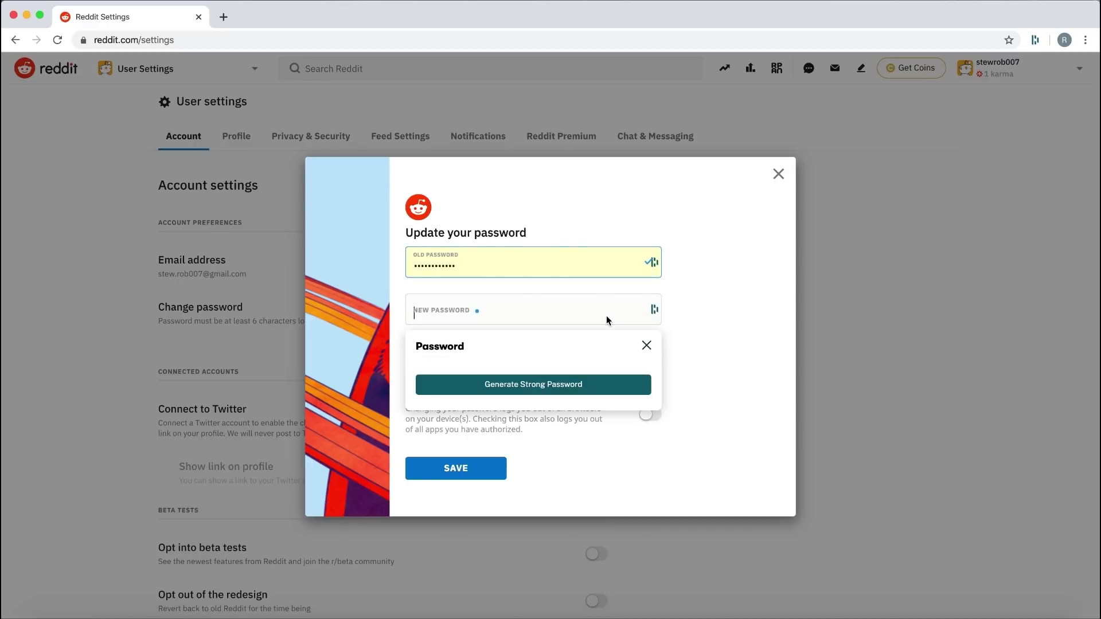
click(597, 384)
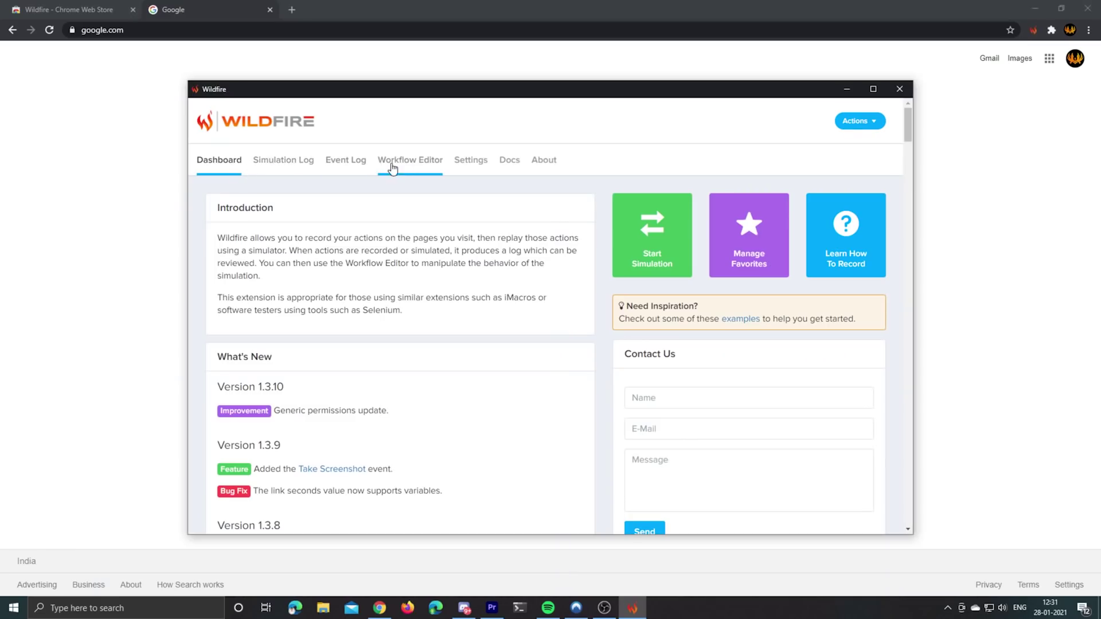
- Check Wildfire's settings, close its dashboard, and start recording on the Google homepage
click(485, 167)
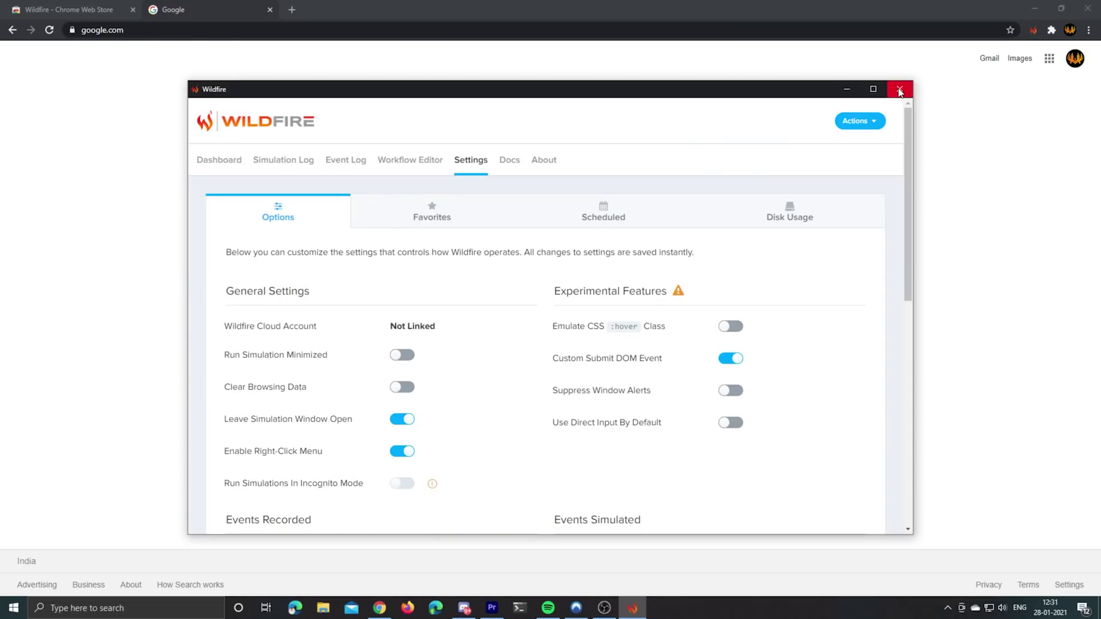
click(900, 90)
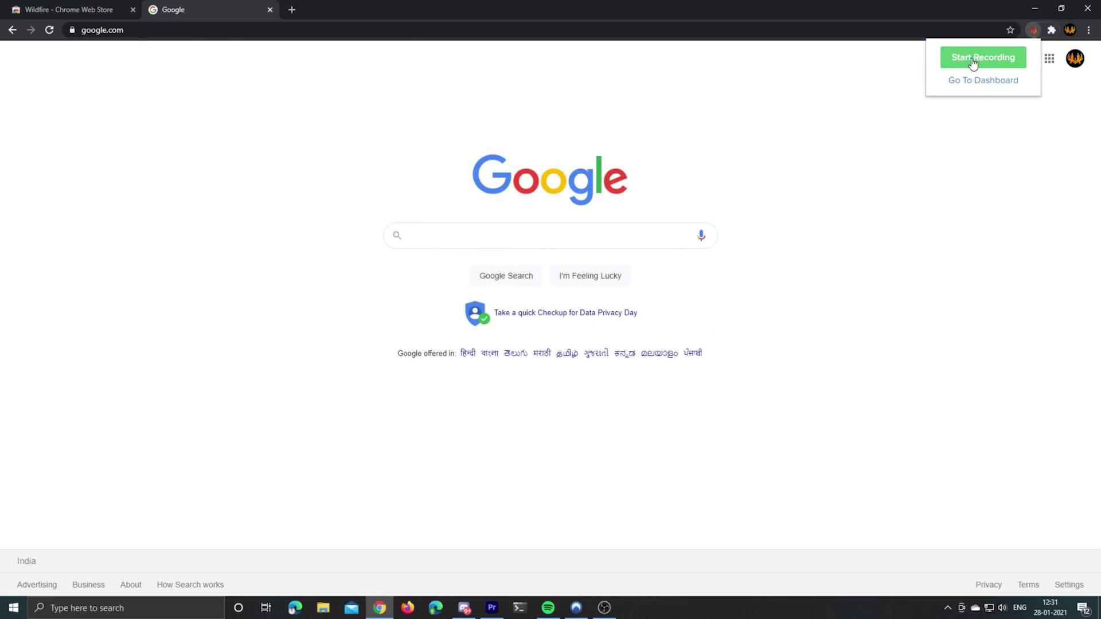
click(971, 64)
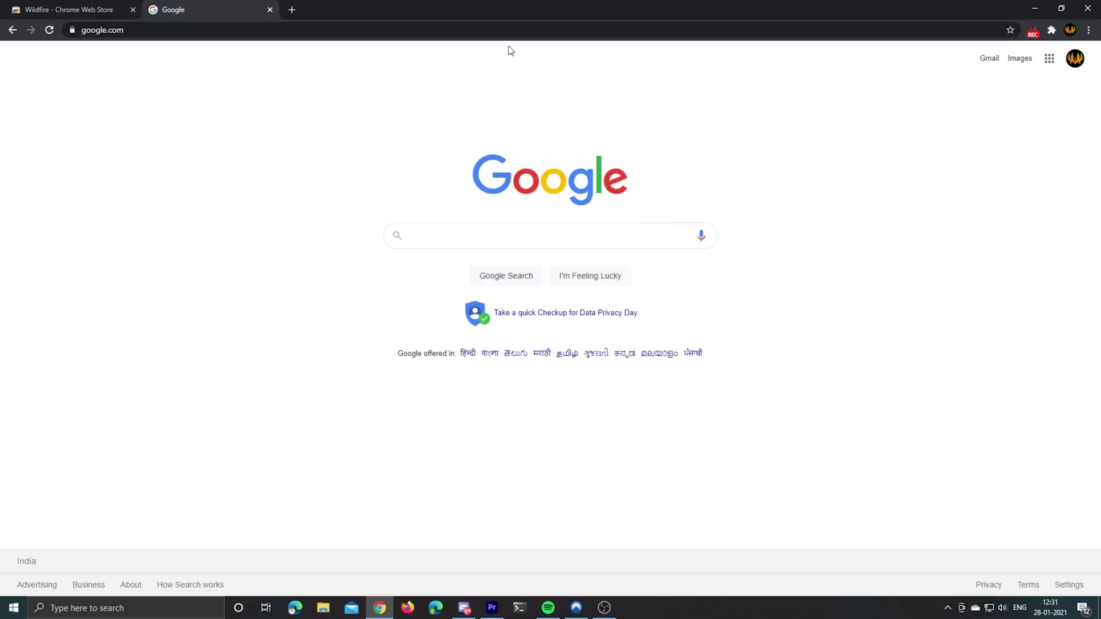
- Go to CommentThumbnail's Compute Engine VM instances and SSH into youtube-comment-thumbnail
click(473, 31)
text(clo)
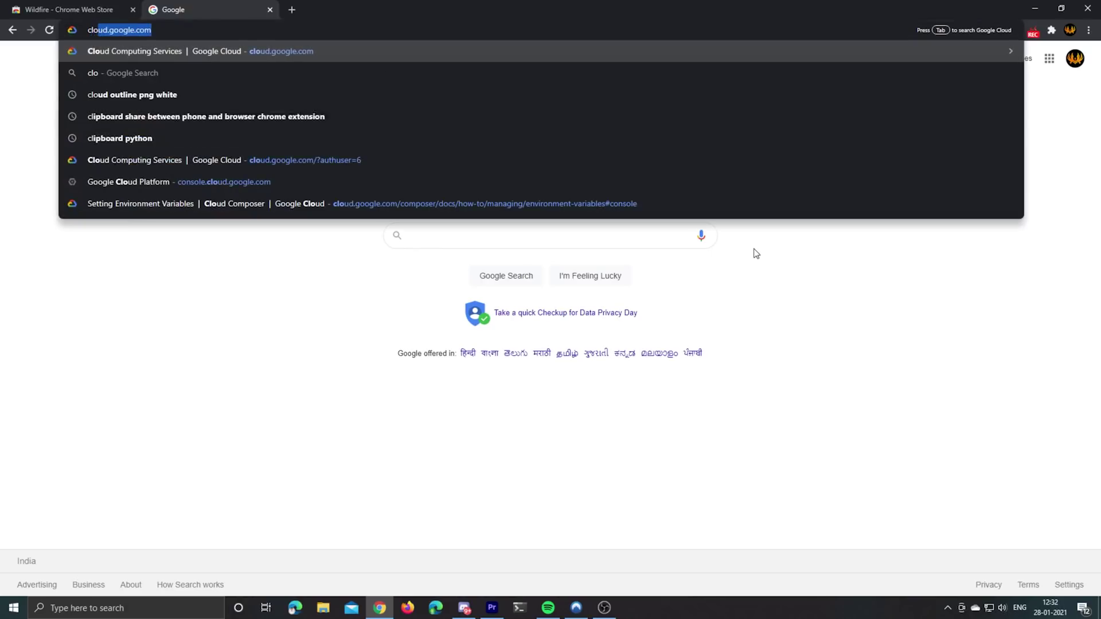
text(ud)
key(Return)
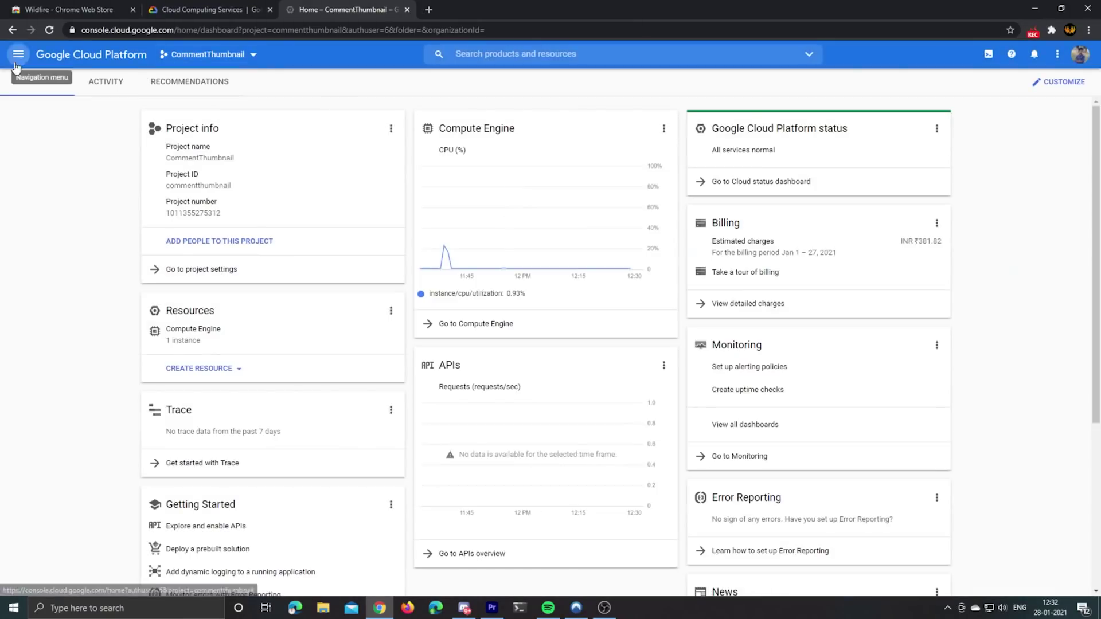
click(18, 54)
click(210, 123)
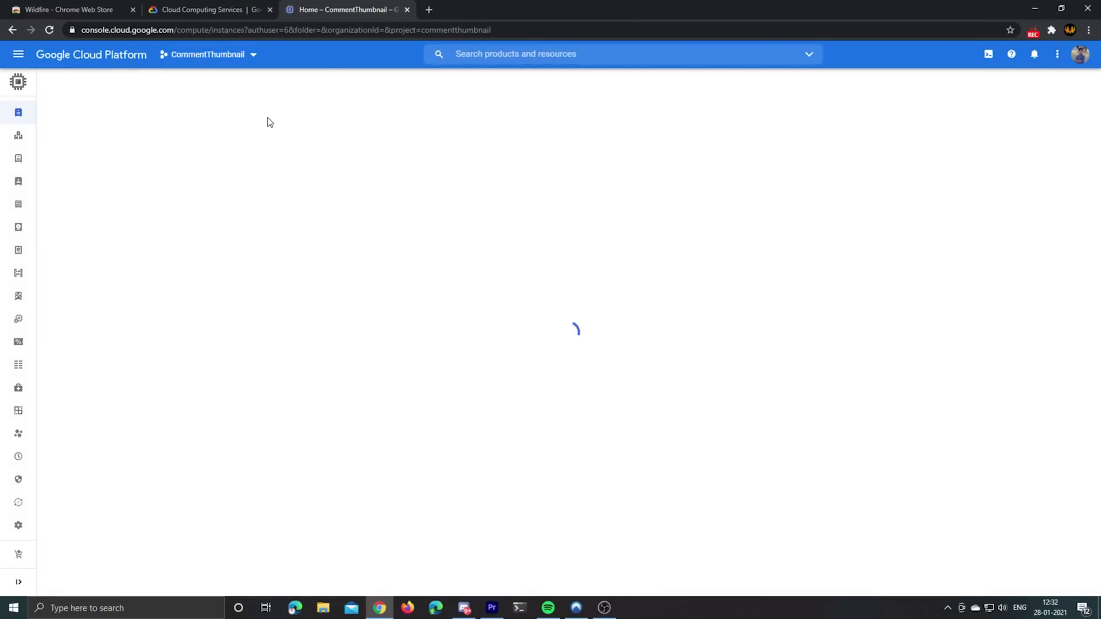
click(545, 167)
drag(315, 20, 551, 121)
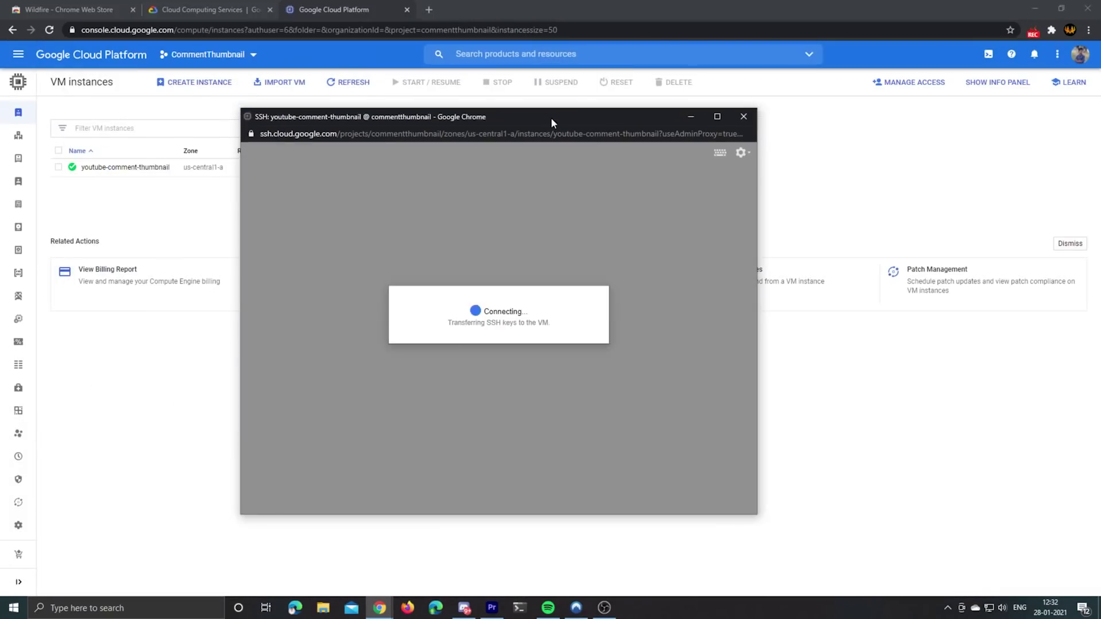
- Stop Wildfire recording, inspect the first two recorded events, and view the Simulation Log
click(1033, 32)
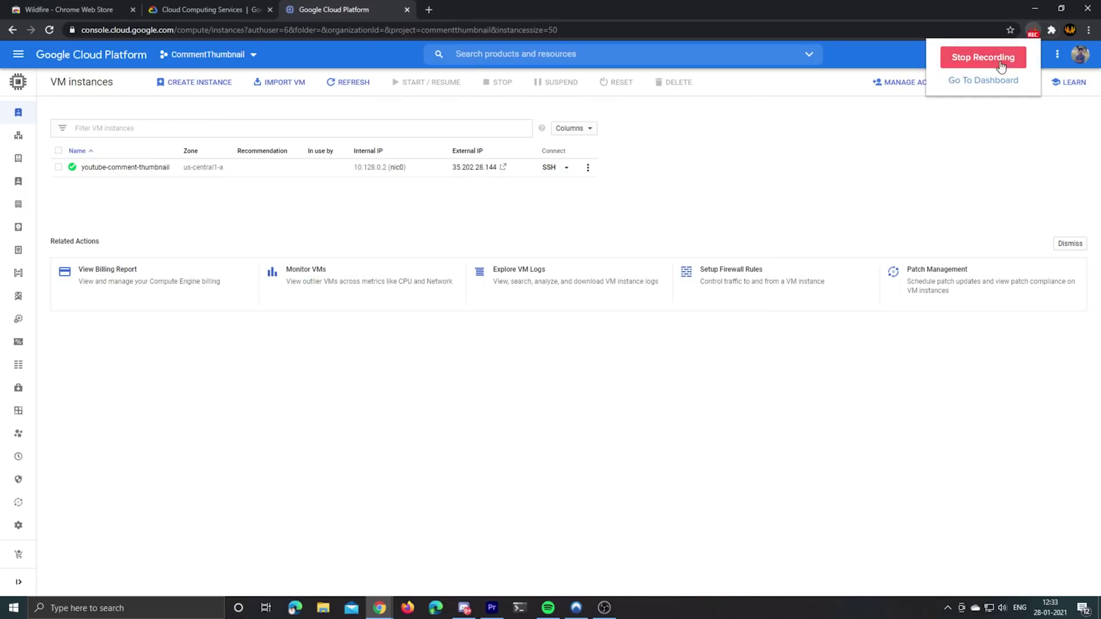
click(973, 58)
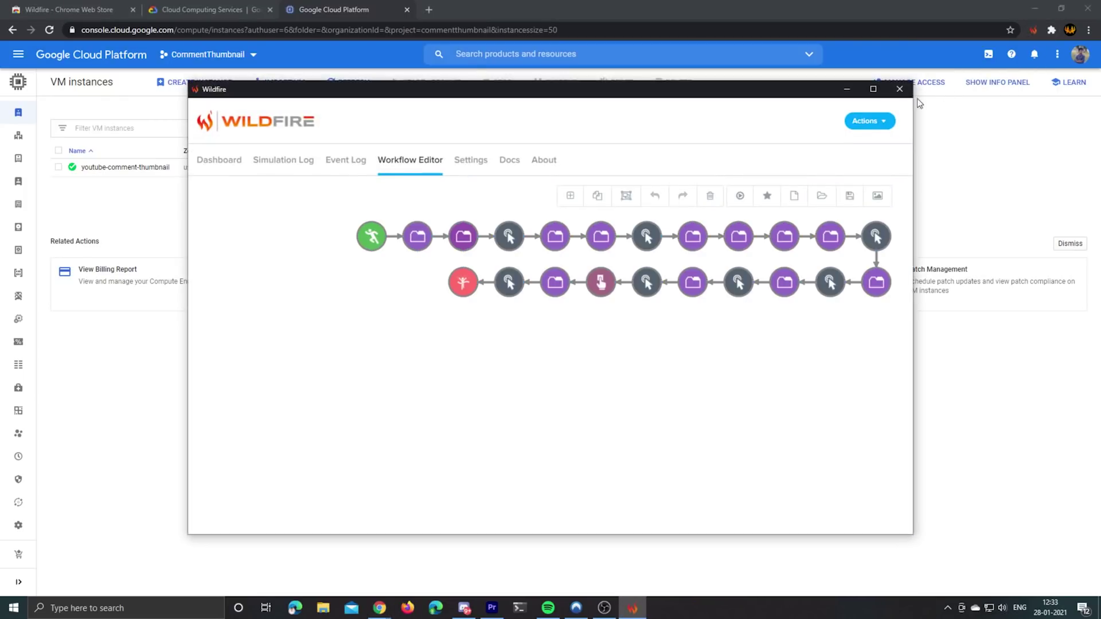
drag(525, 92, 451, 93)
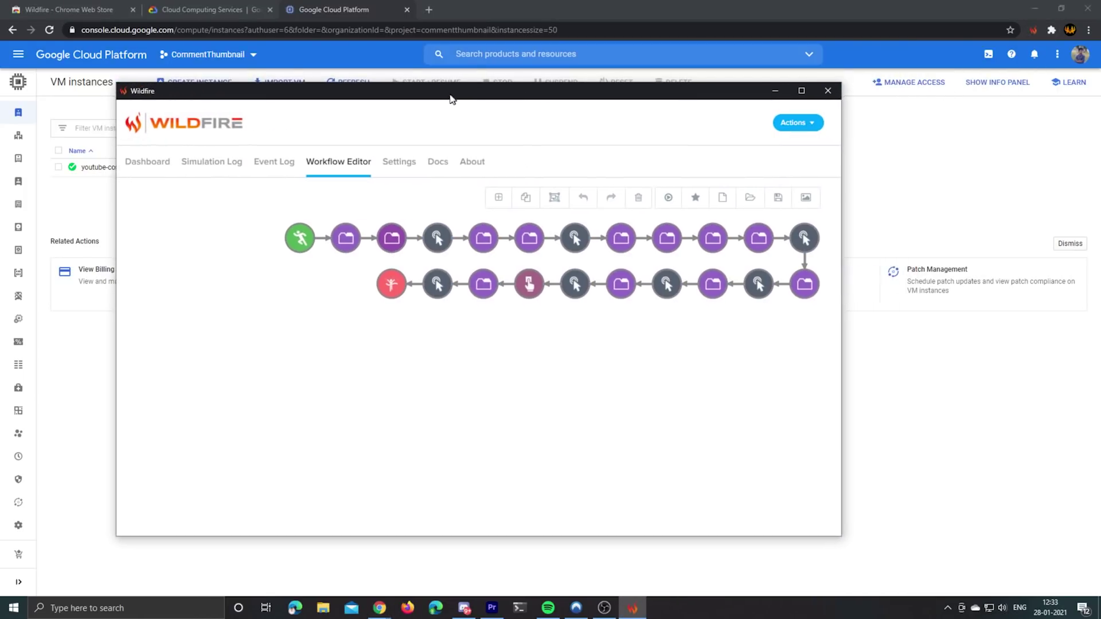
click(297, 240)
click(344, 239)
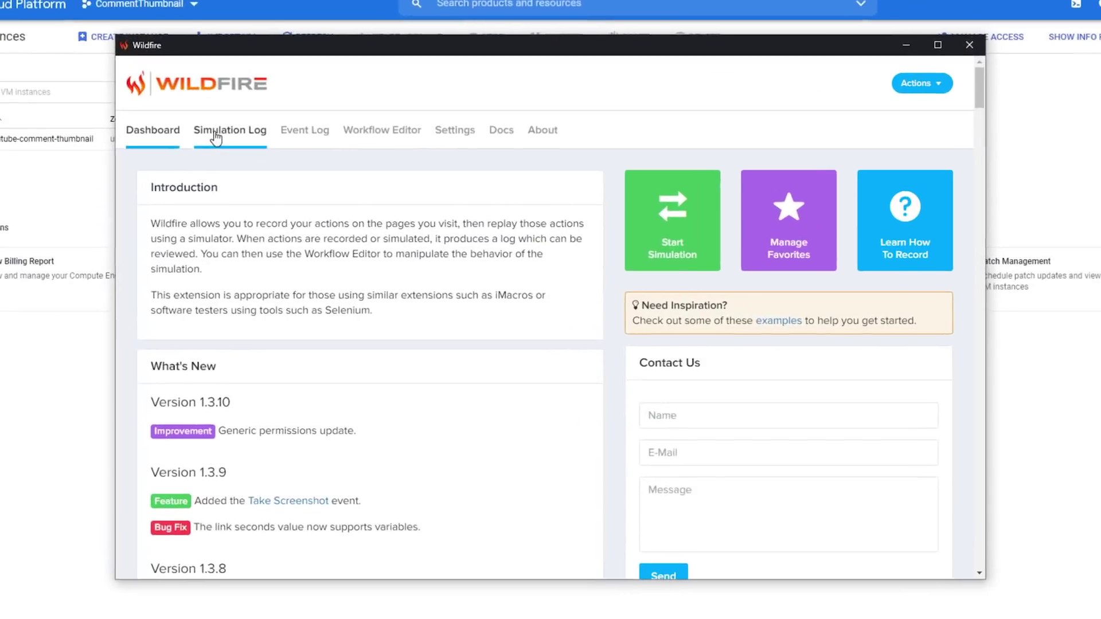
click(209, 130)
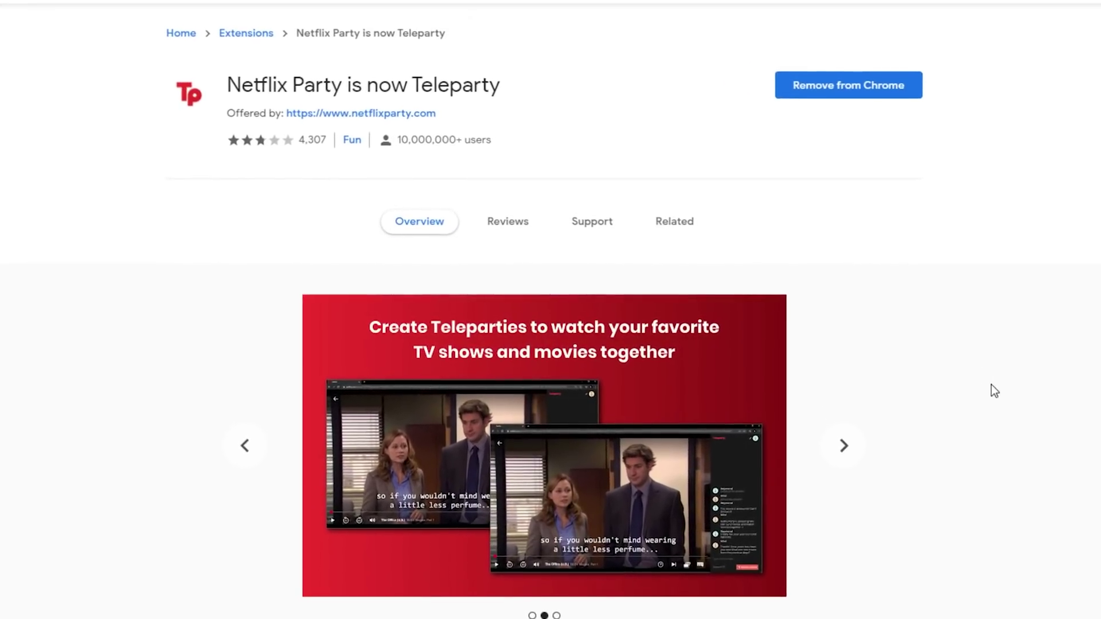
scroll(982, 370, down, 3)
scroll(981, 361, down, 2)
scroll(989, 362, down, 2)
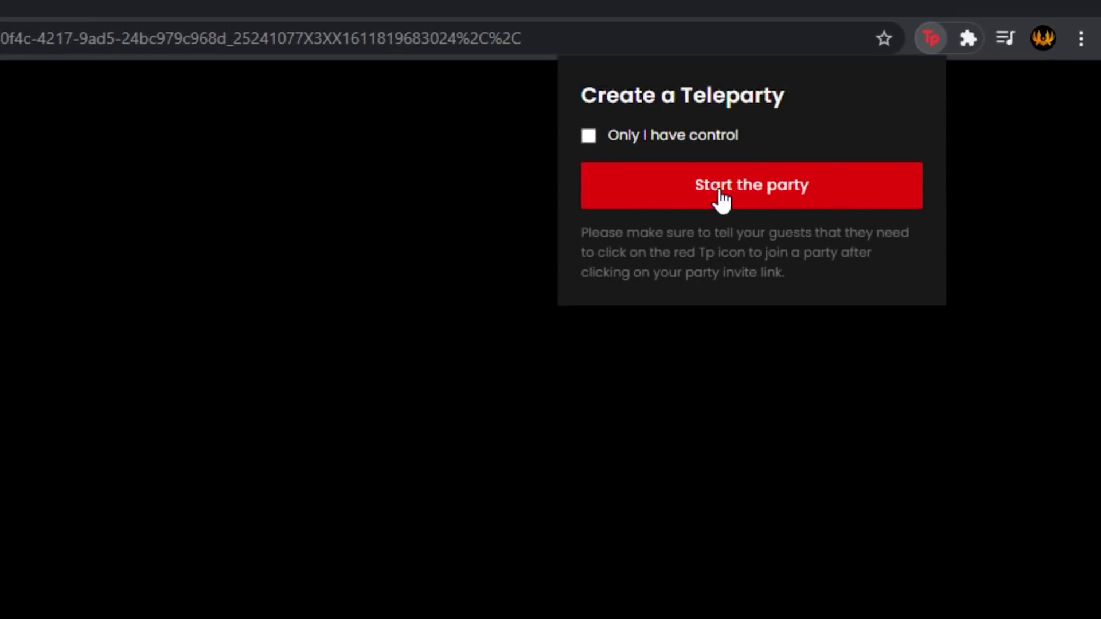
- Start a Teleparty party on the Netflix episode and copy its invite URL
click(745, 198)
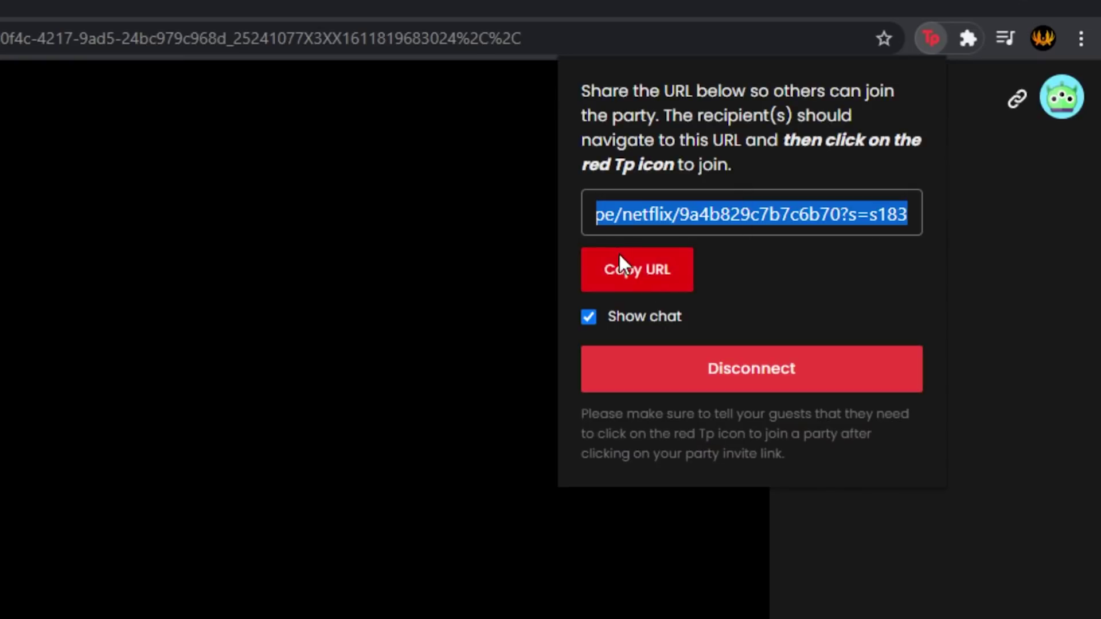
click(647, 215)
triple_click(771, 215)
click(770, 240)
click(669, 289)
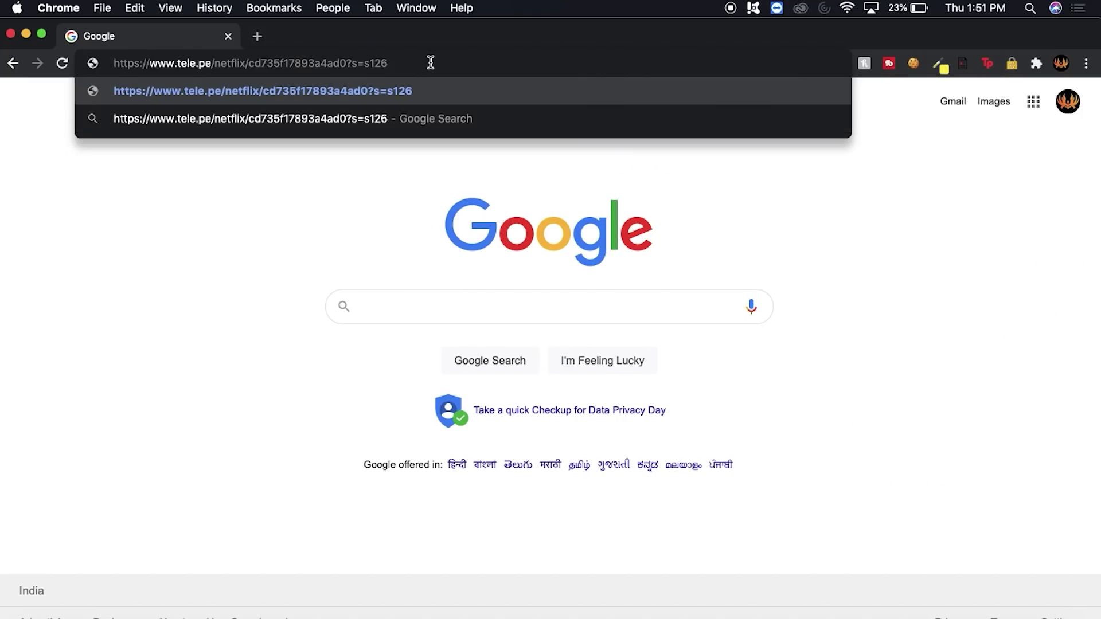
- Join the party via the pasted tele.pe link and focus the Teleparty chat box
key(Return)
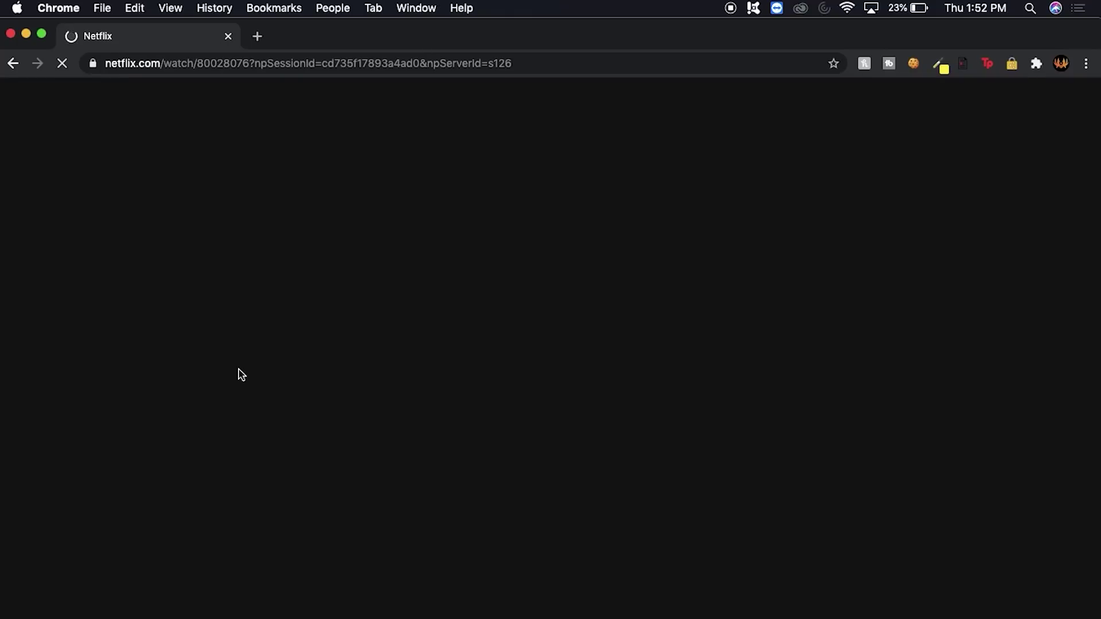
click(961, 67)
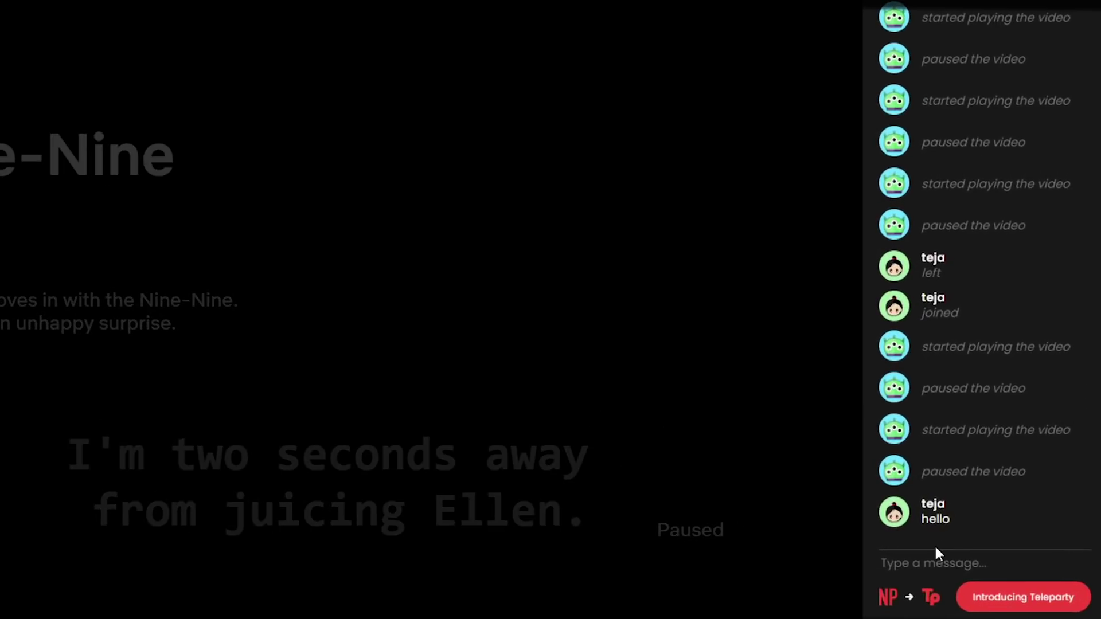
click(937, 552)
text(hii)
- Send the 'hii' chat message, then browse Clipboard History Pro's saved items
key(Return)
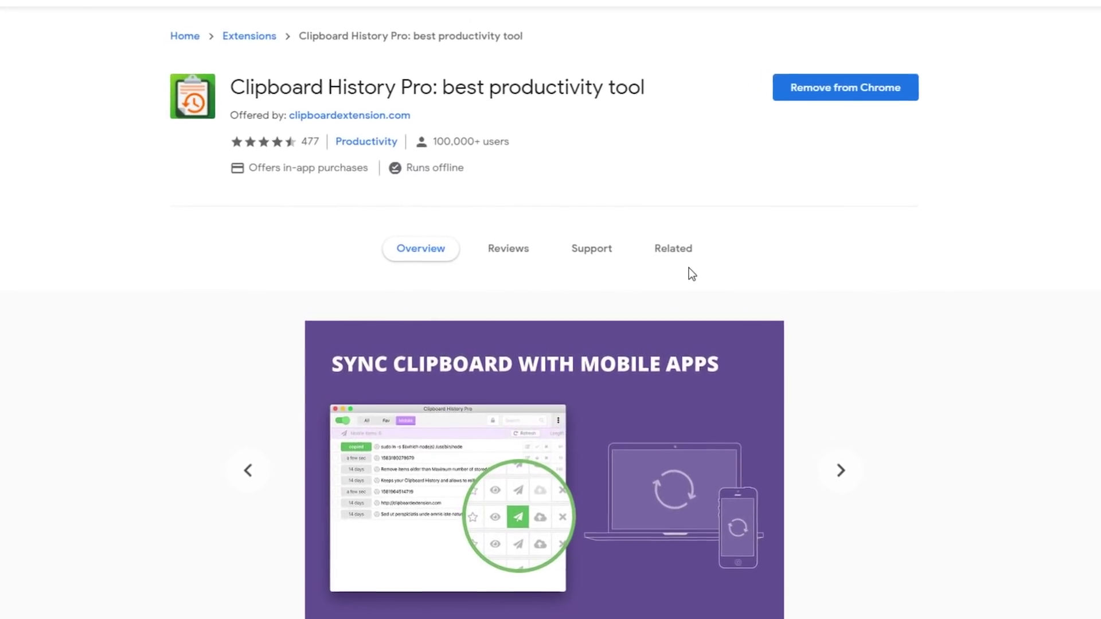
scroll(977, 370, down, 5)
scroll(998, 367, down, 2)
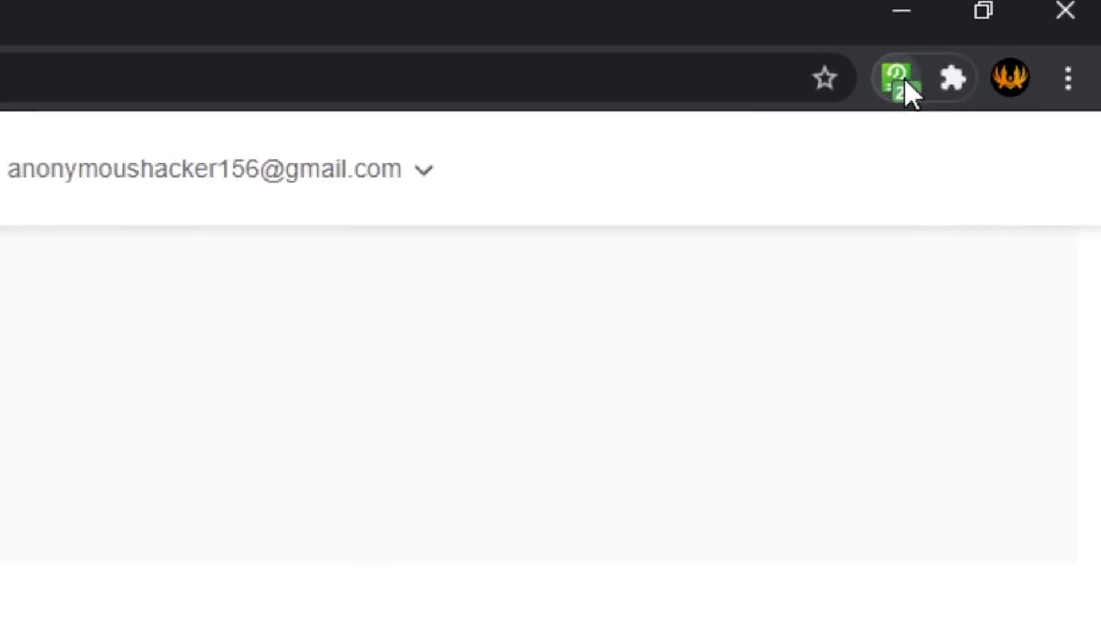
click(899, 86)
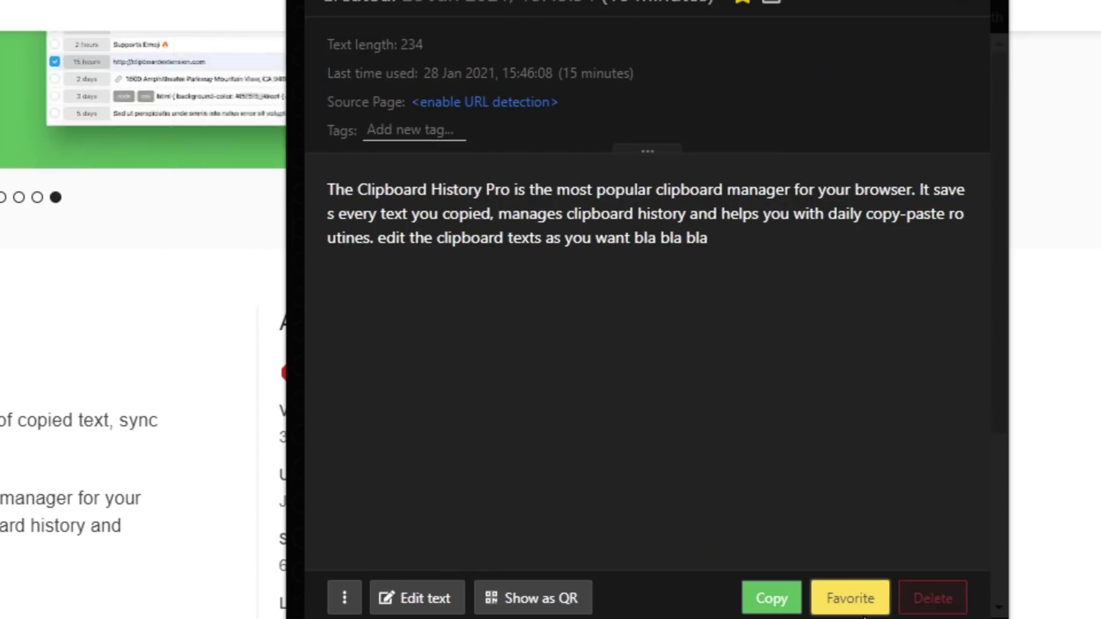
click(932, 599)
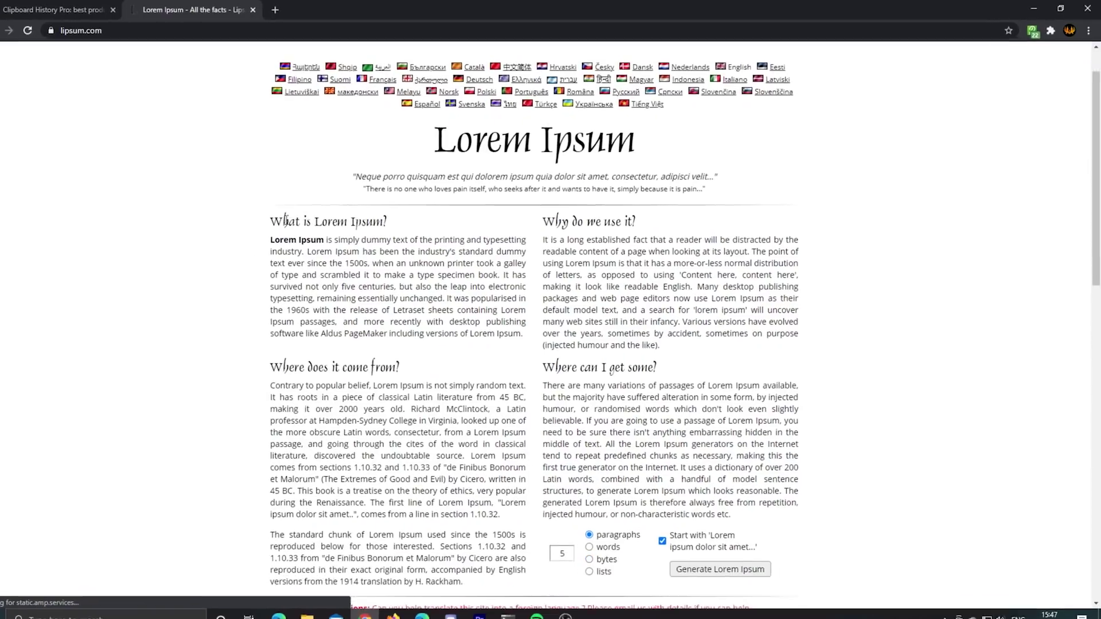
- Copy the 'What is Lorem Ipsum?' paragraph on lipsum.com
drag(247, 243, 485, 316)
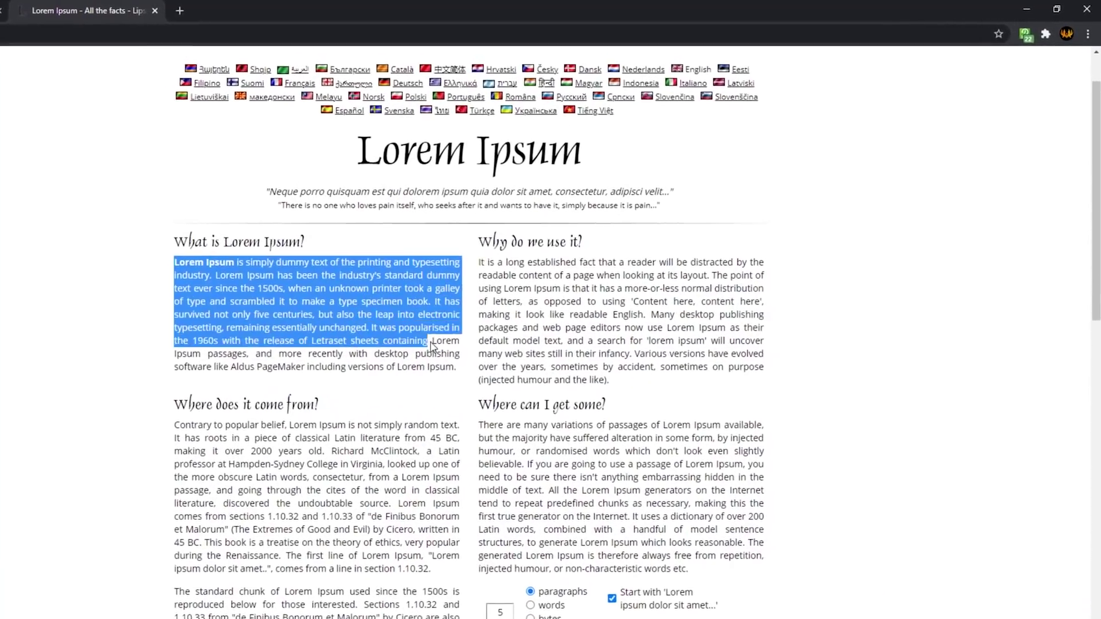
drag(433, 344, 455, 367)
right_click(455, 366)
click(472, 380)
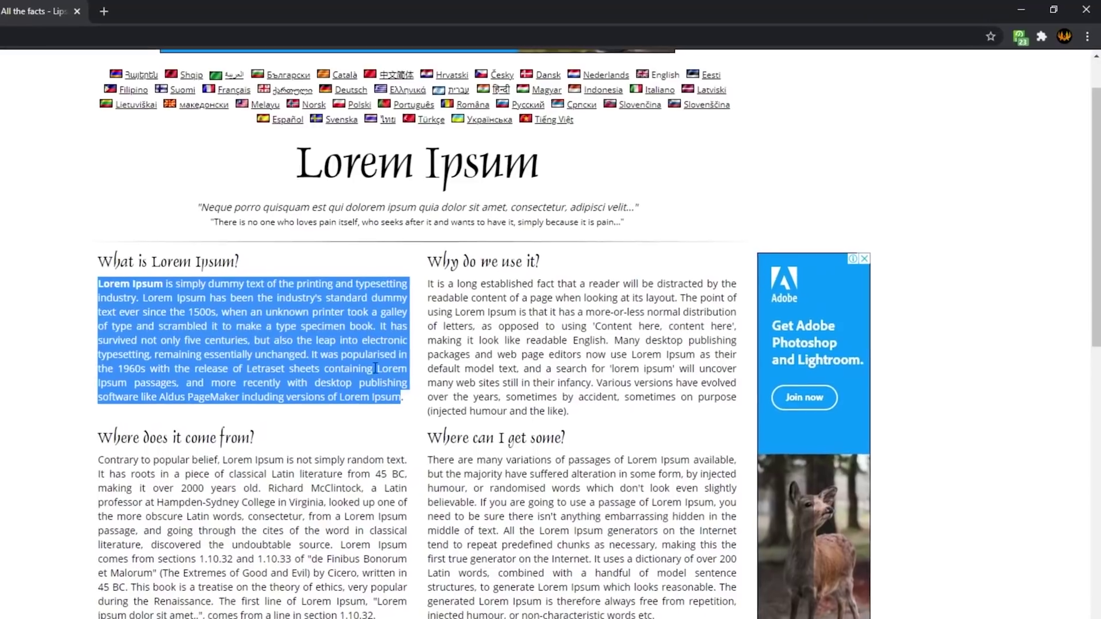
- Copy the 'Why do we use it?' paragraph and check it in Clipboard History Pro
drag(427, 283, 569, 412)
right_click(502, 405)
click(538, 410)
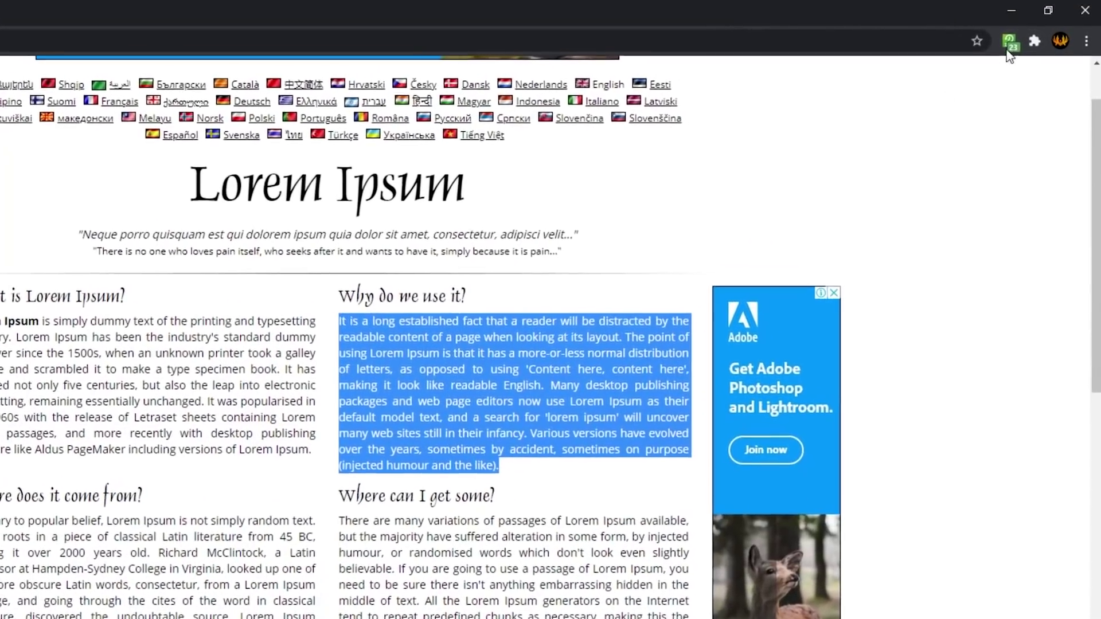
click(1014, 40)
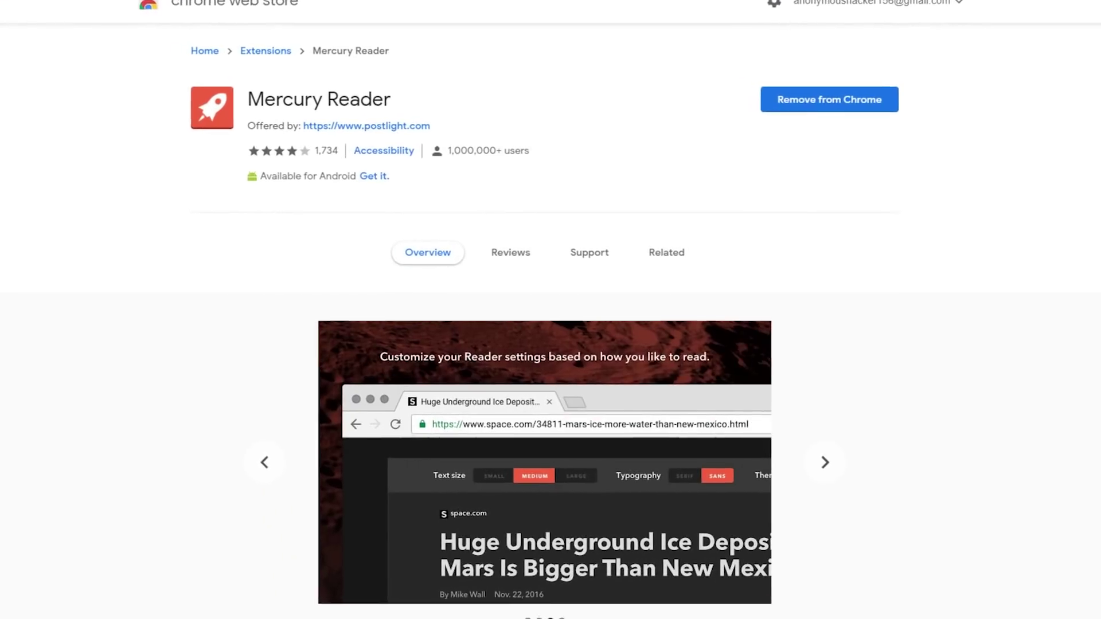
scroll(963, 532, down, 5)
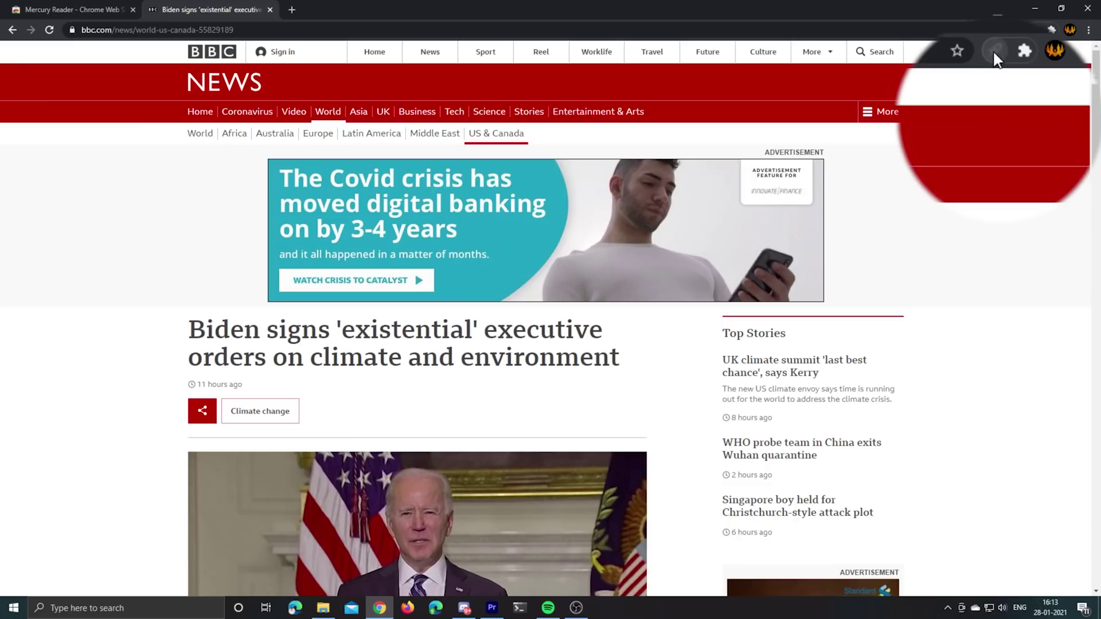
- Open the BBC climate article in Mercury Reader's dark reader view
click(995, 51)
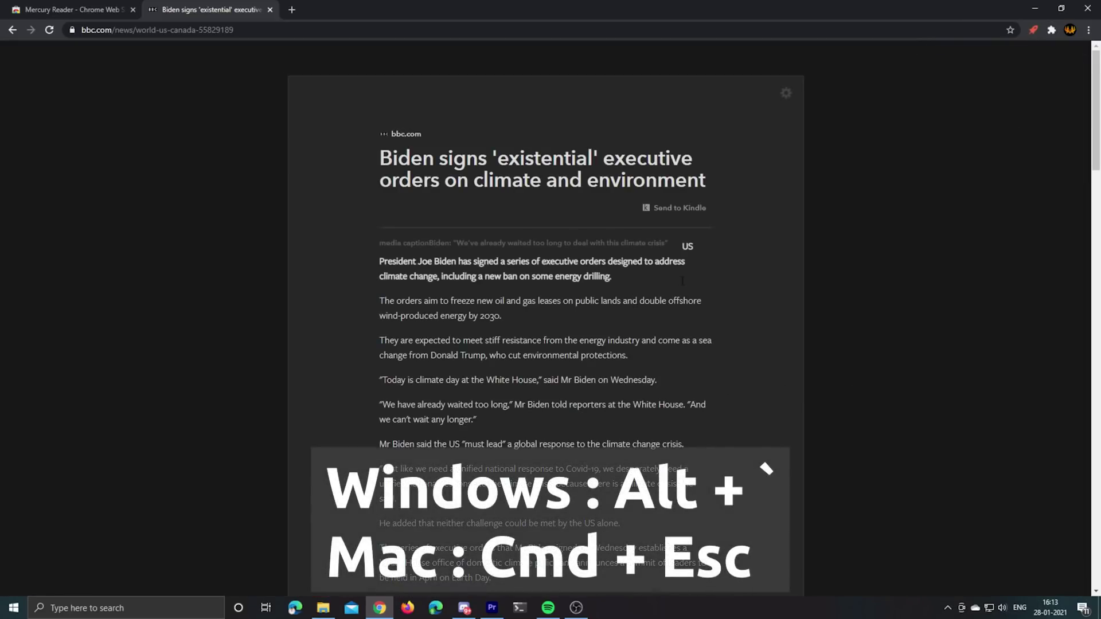
scroll(680, 370, down, 2)
scroll(550, 344, down, 1)
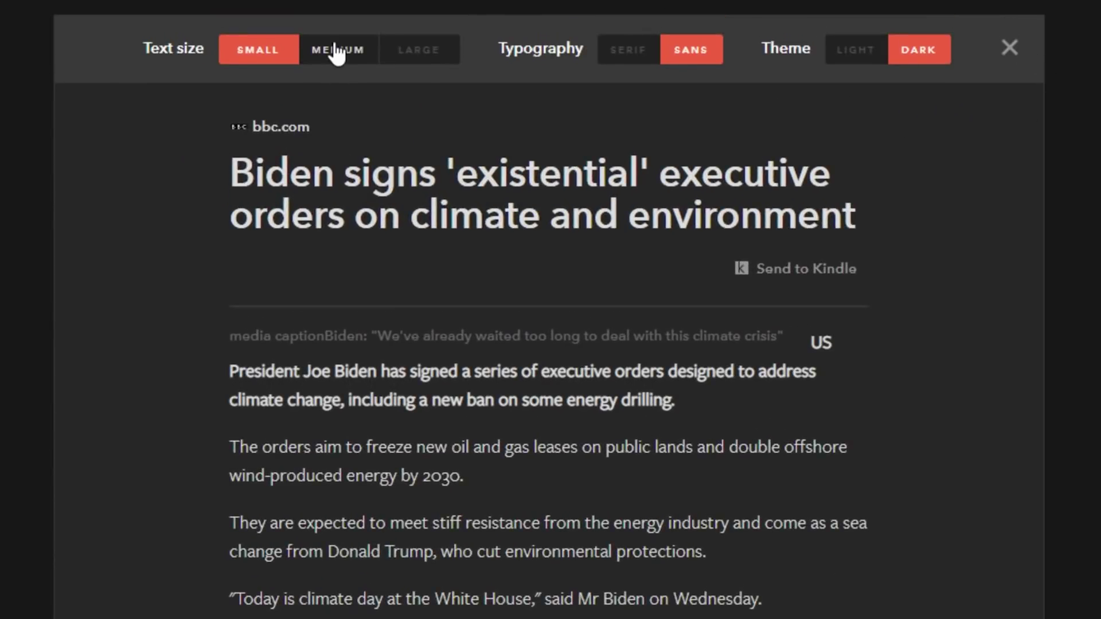
- Preview Mercury Reader's LIGHT theme on the article, then switch back to DARK
click(624, 50)
click(692, 50)
click(864, 55)
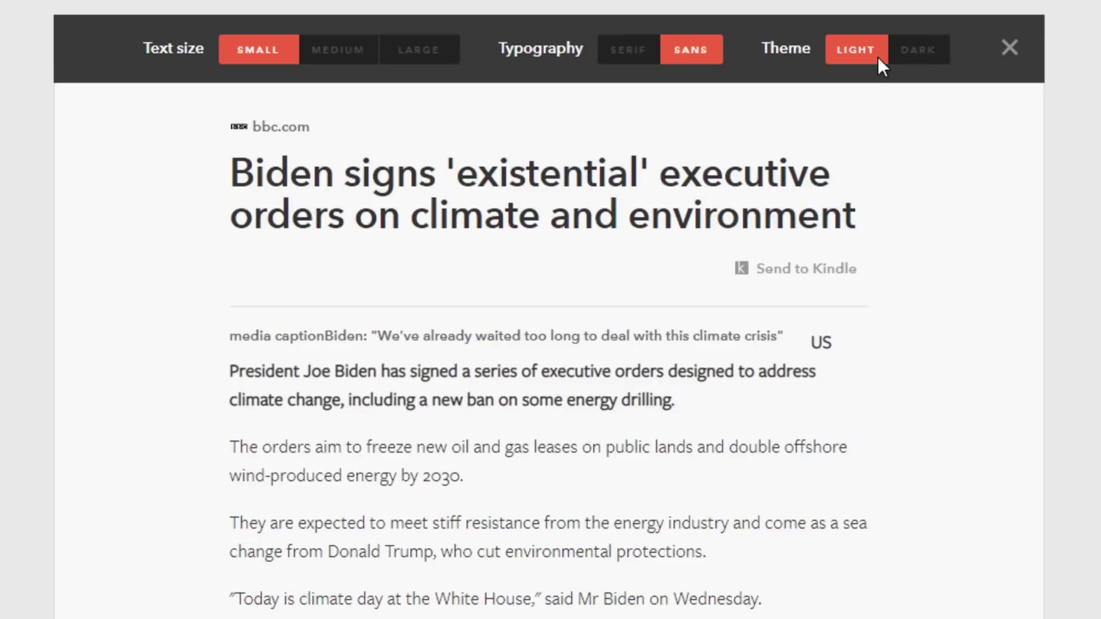
click(925, 54)
click(861, 55)
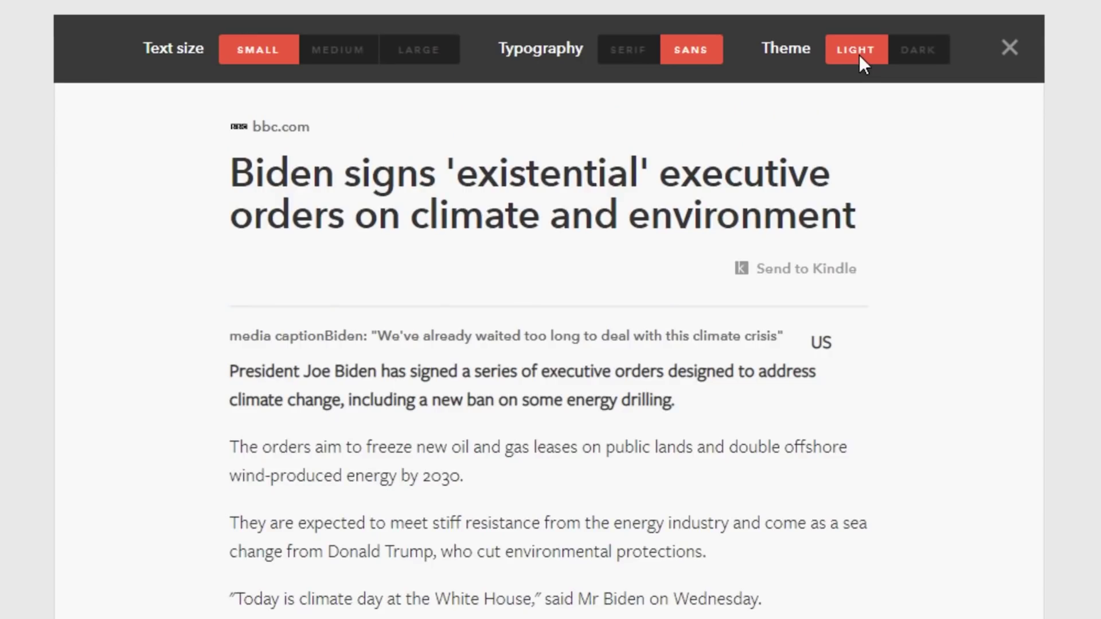
click(940, 58)
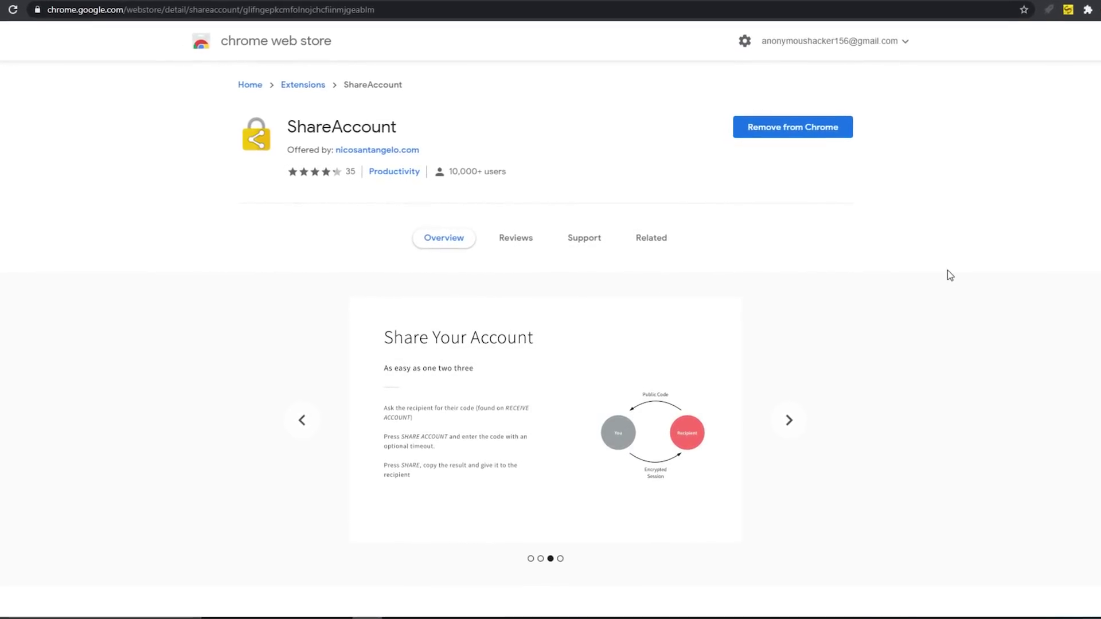
scroll(950, 276, down, 2)
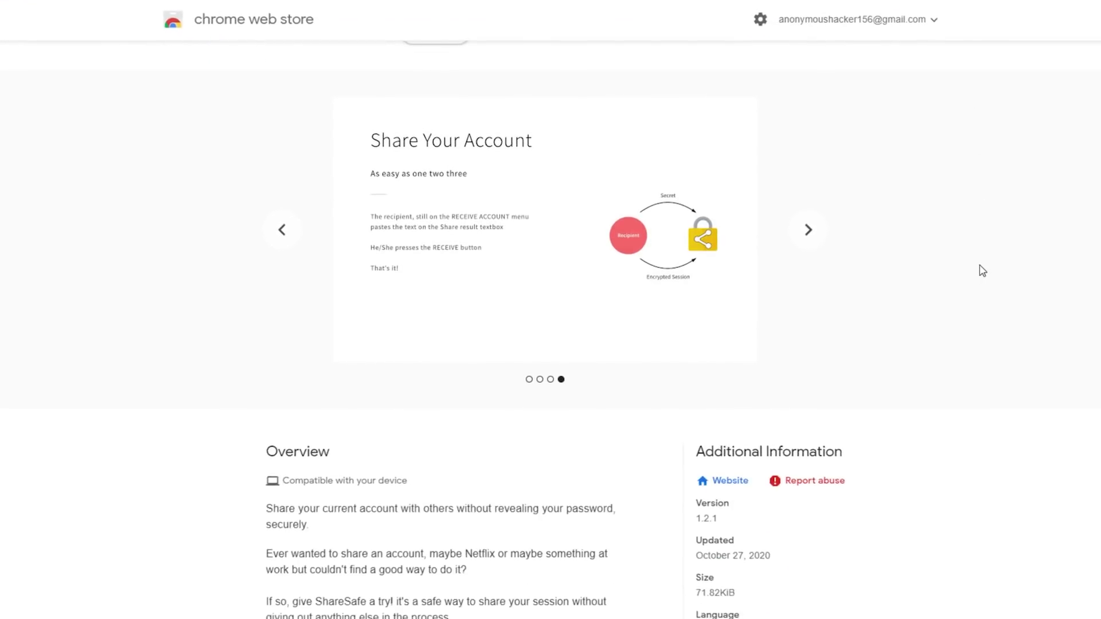
scroll(982, 270, down, 3)
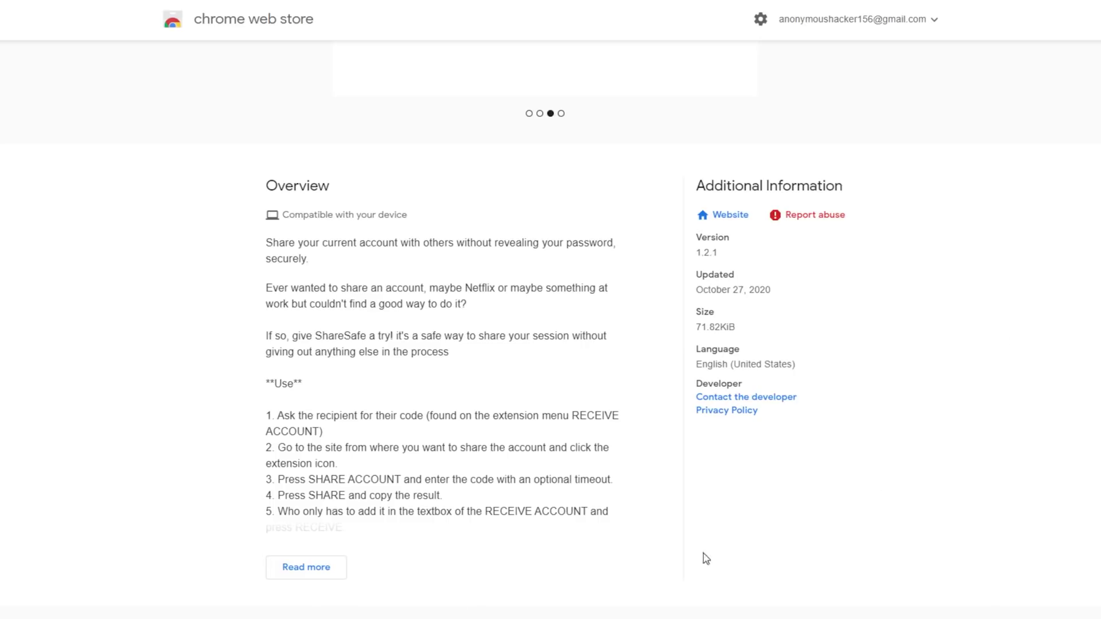
- Show the full ShareAccount Overview text using Read more
click(337, 578)
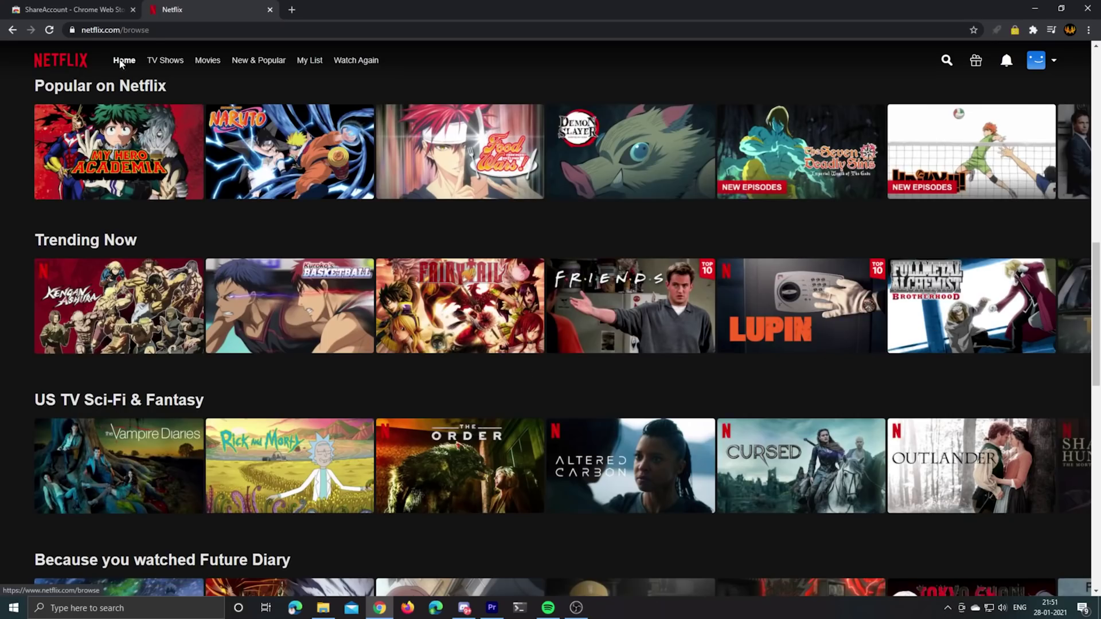
- Choose SHARE ACCOUNT on Netflix, then RECEIVE ACCOUNT on the receiving browser
click(157, 29)
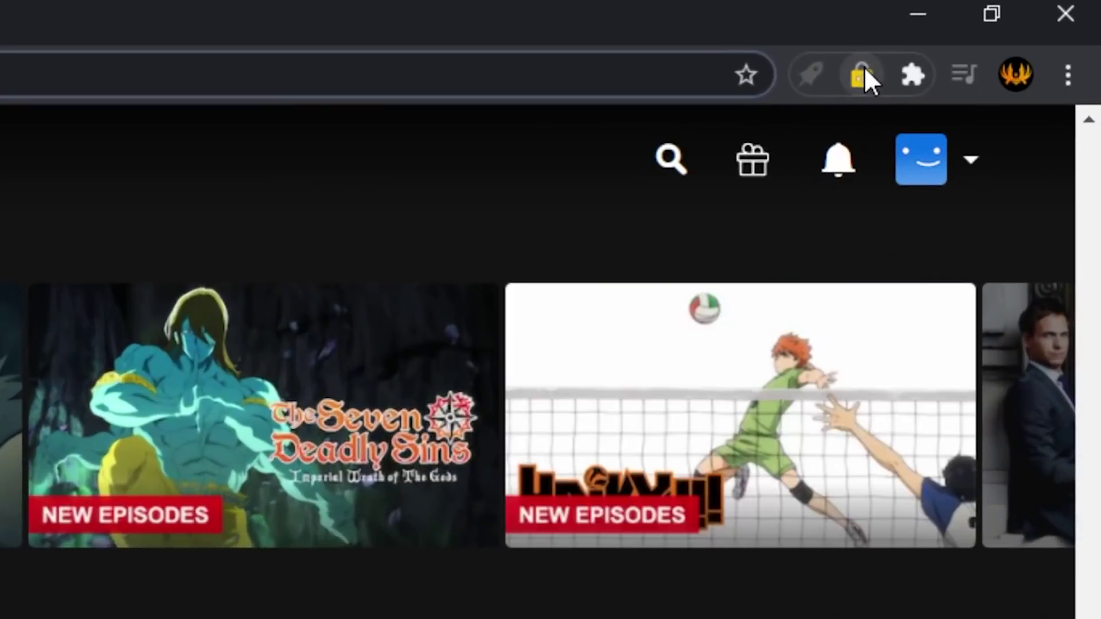
click(1015, 30)
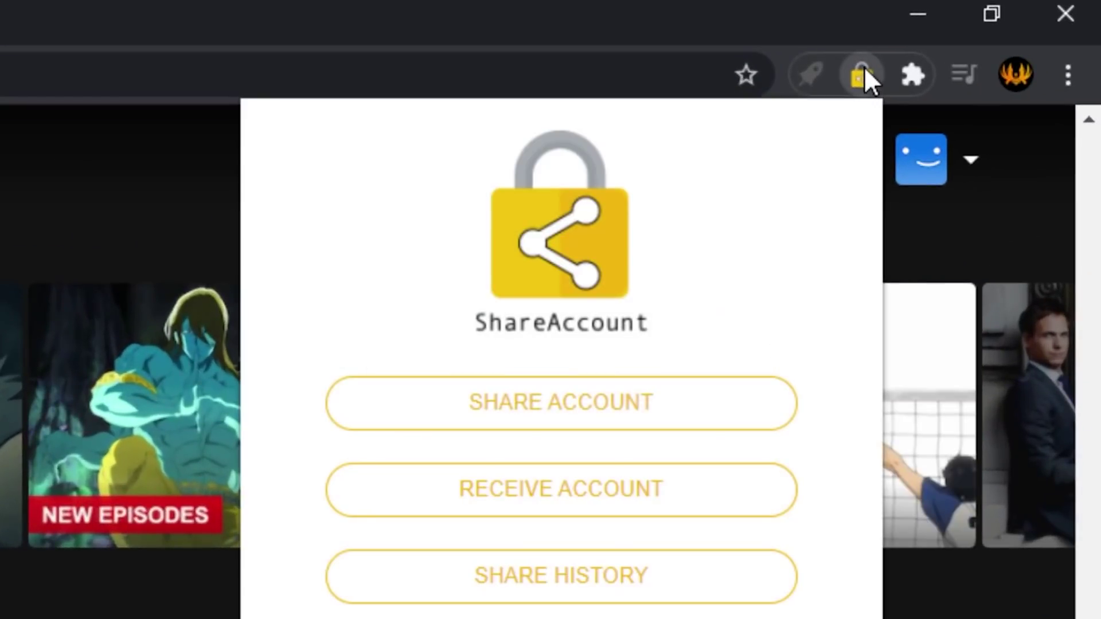
click(589, 420)
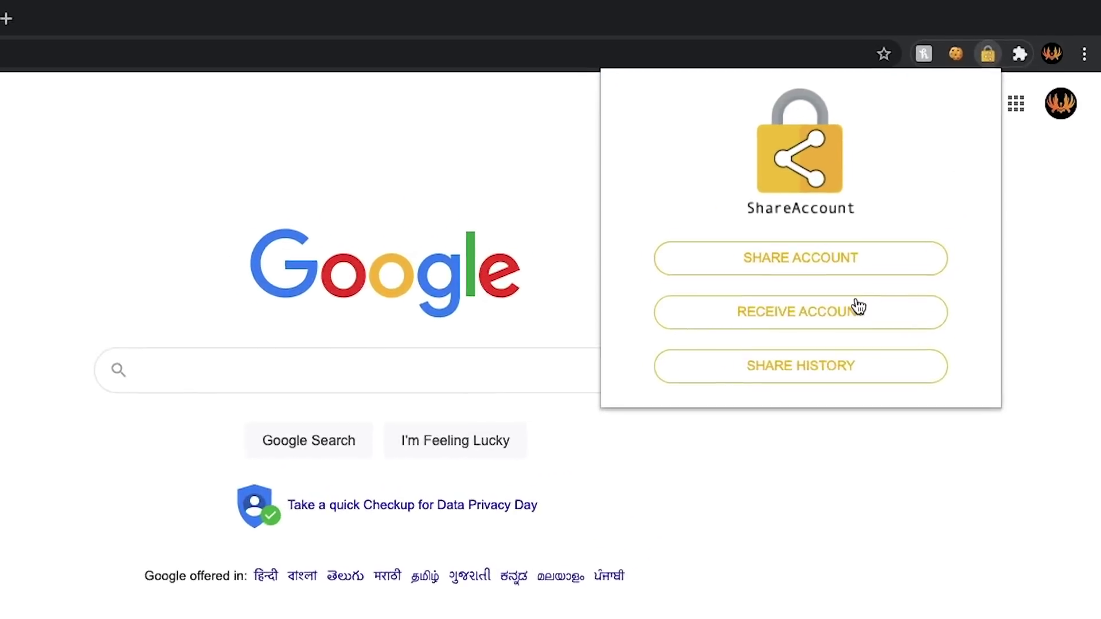
click(844, 315)
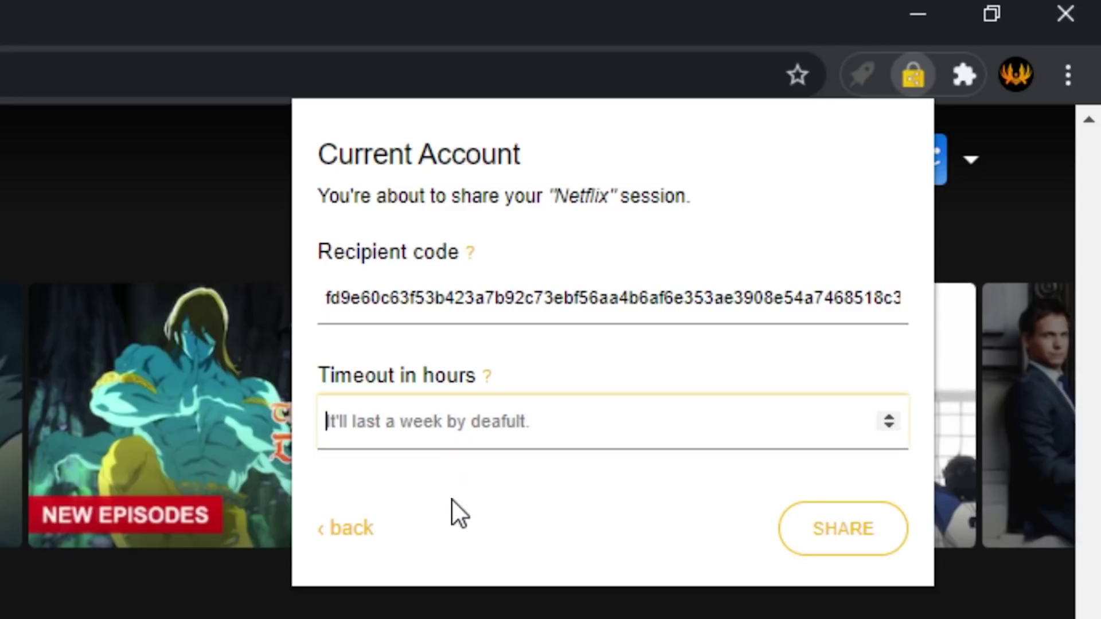
text(2)
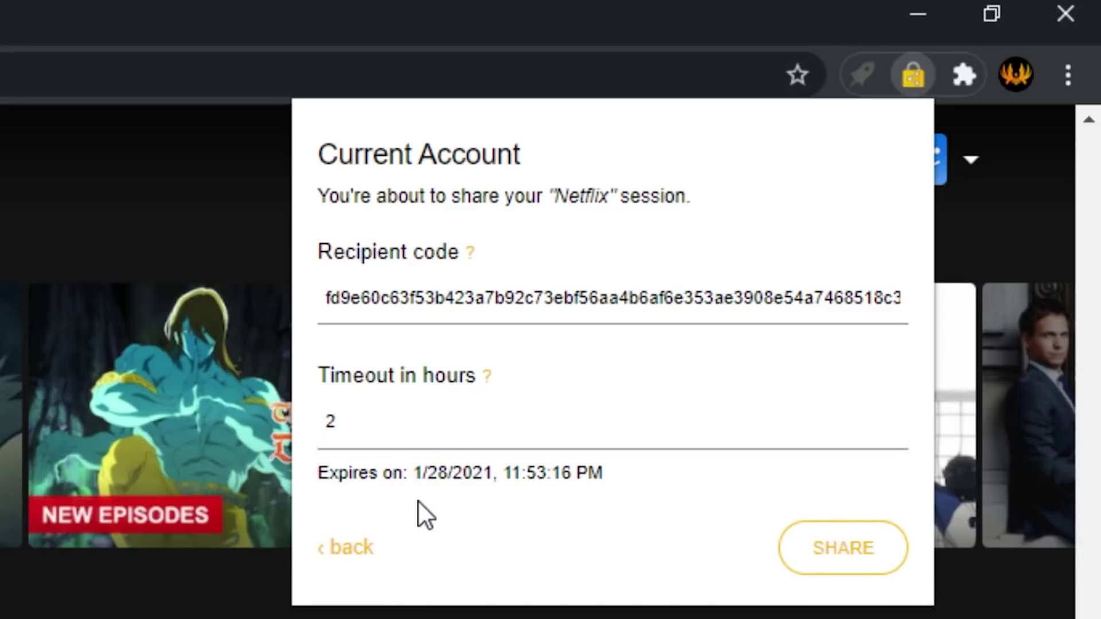
- Generate the 2-hour share result, paste it into the receive form, and load Netflix
click(839, 487)
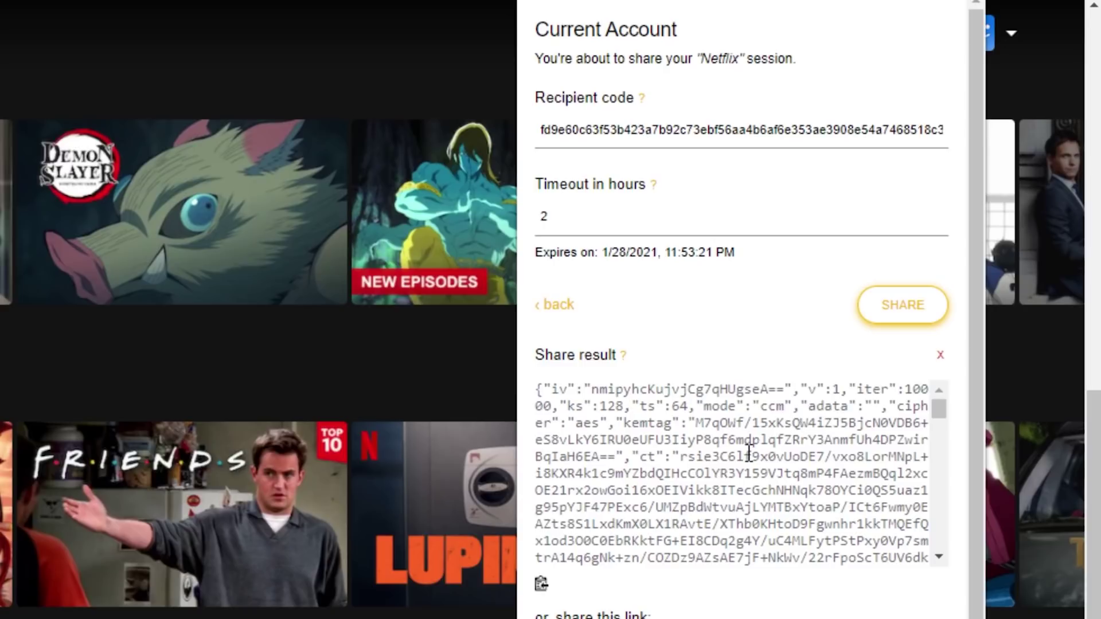
scroll(748, 453, down, 5)
scroll(749, 453, up, 4)
scroll(668, 390, up, 1)
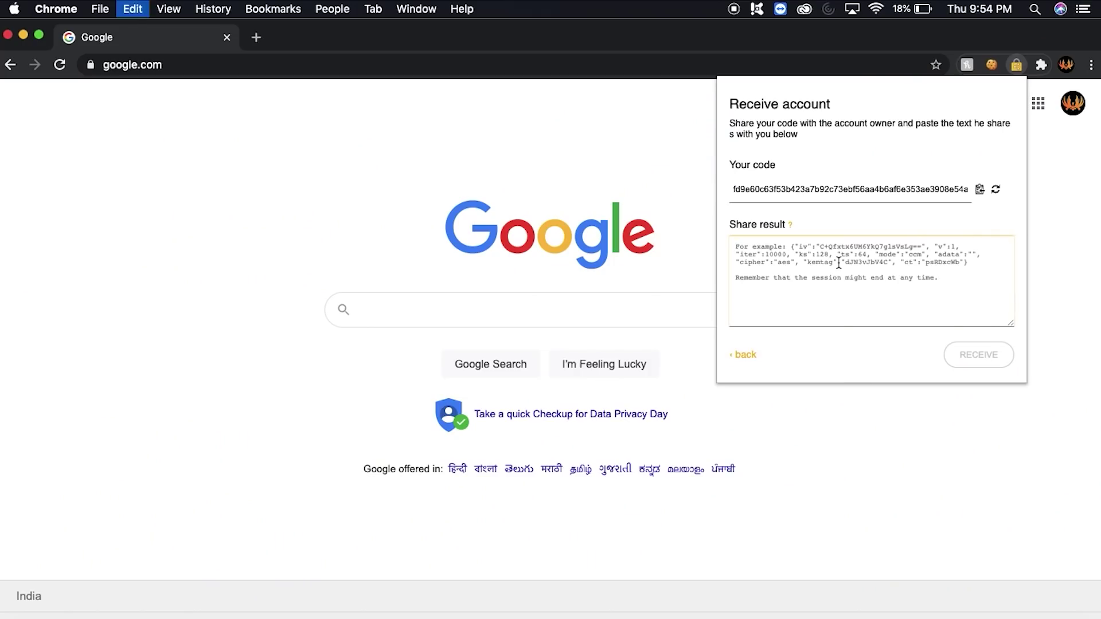
key(super+v)
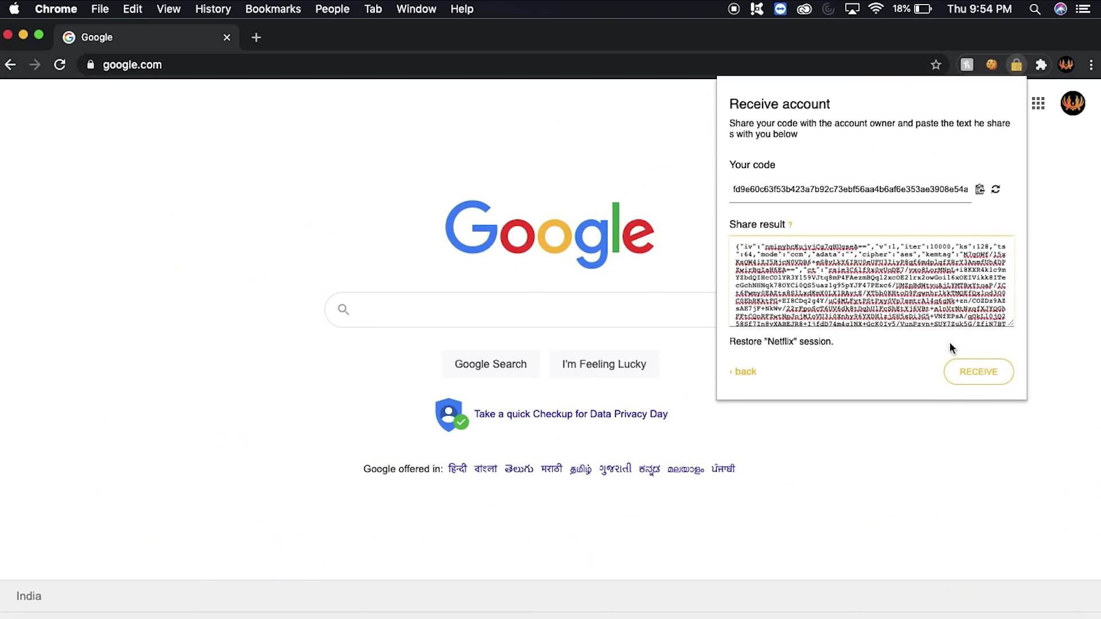
click(972, 368)
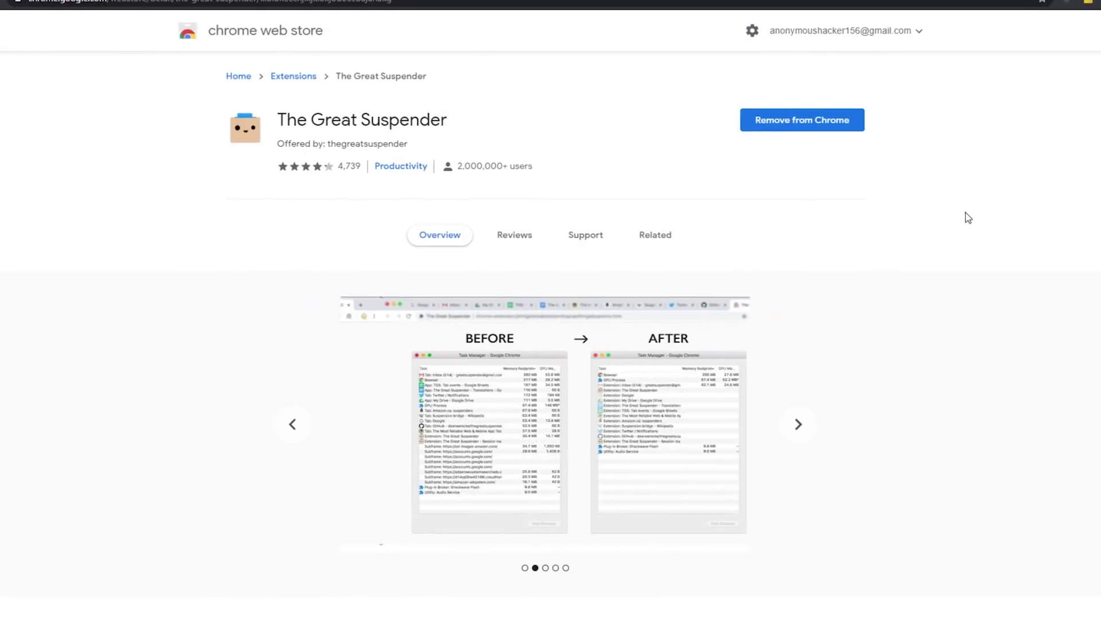
scroll(998, 294, down, 2)
scroll(1012, 295, down, 3)
scroll(1013, 295, down, 1)
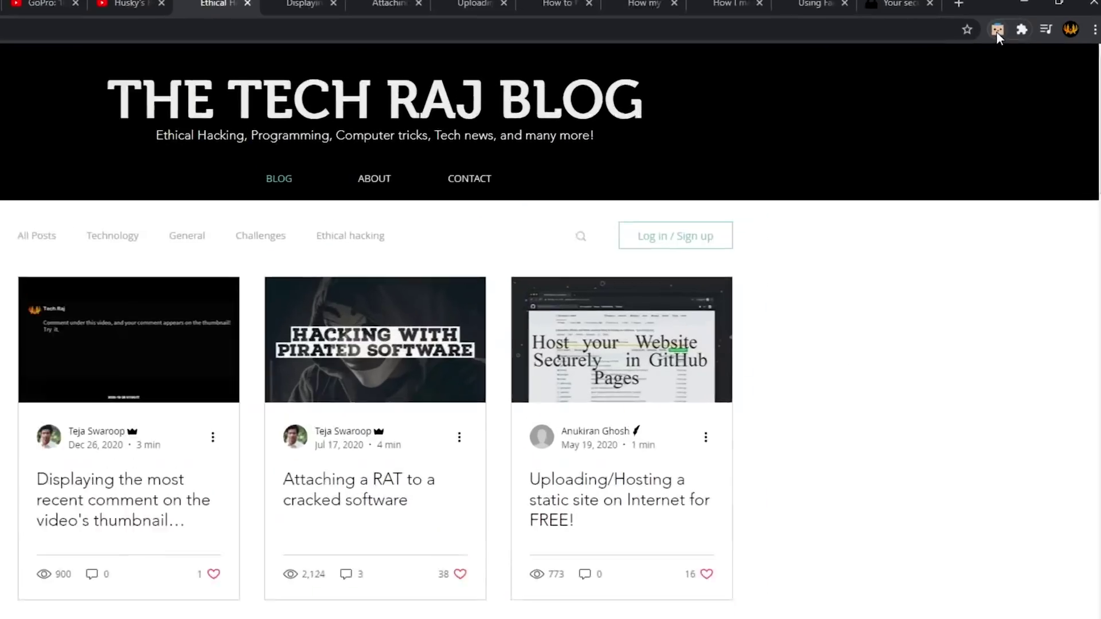
- Suspend all other tabs with The Great Suspender, then reload two suspended Tech Raj Blog posts
click(1016, 30)
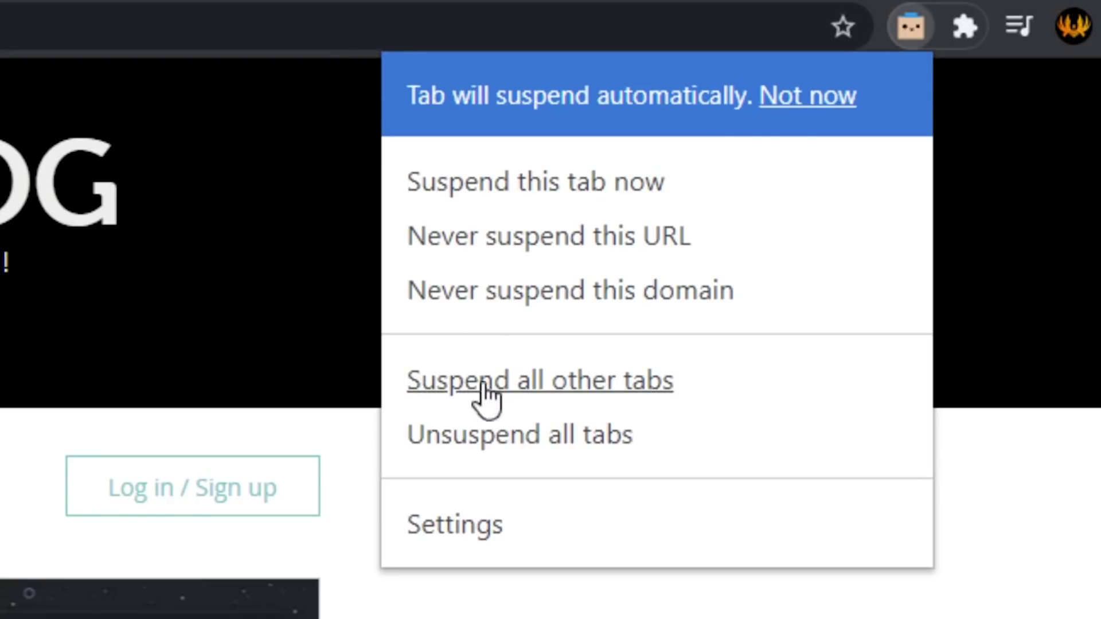
click(473, 383)
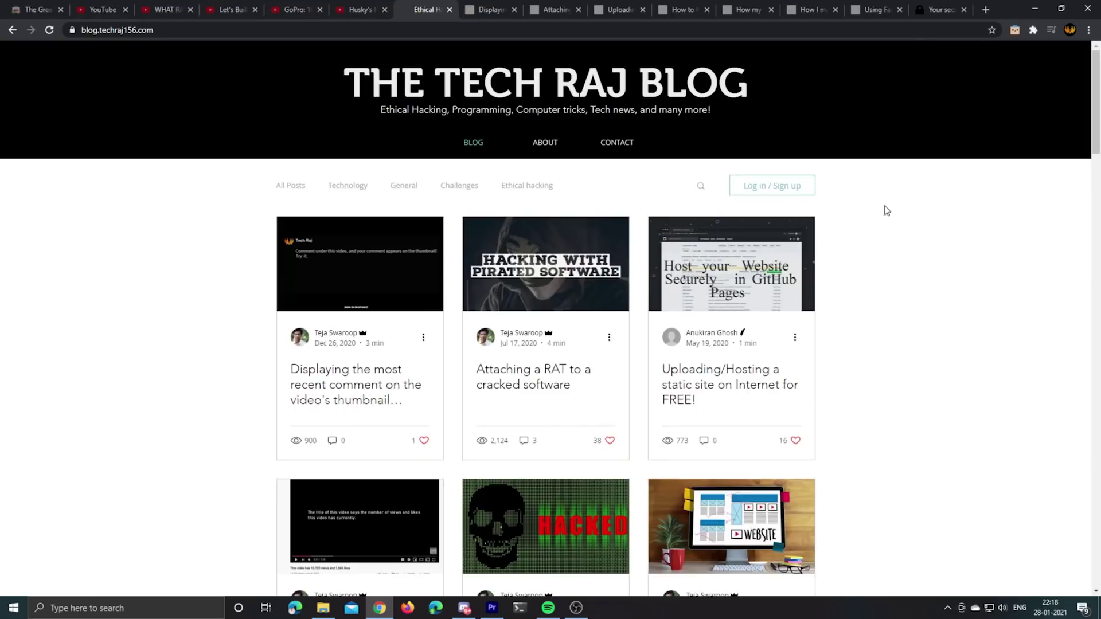
click(104, 10)
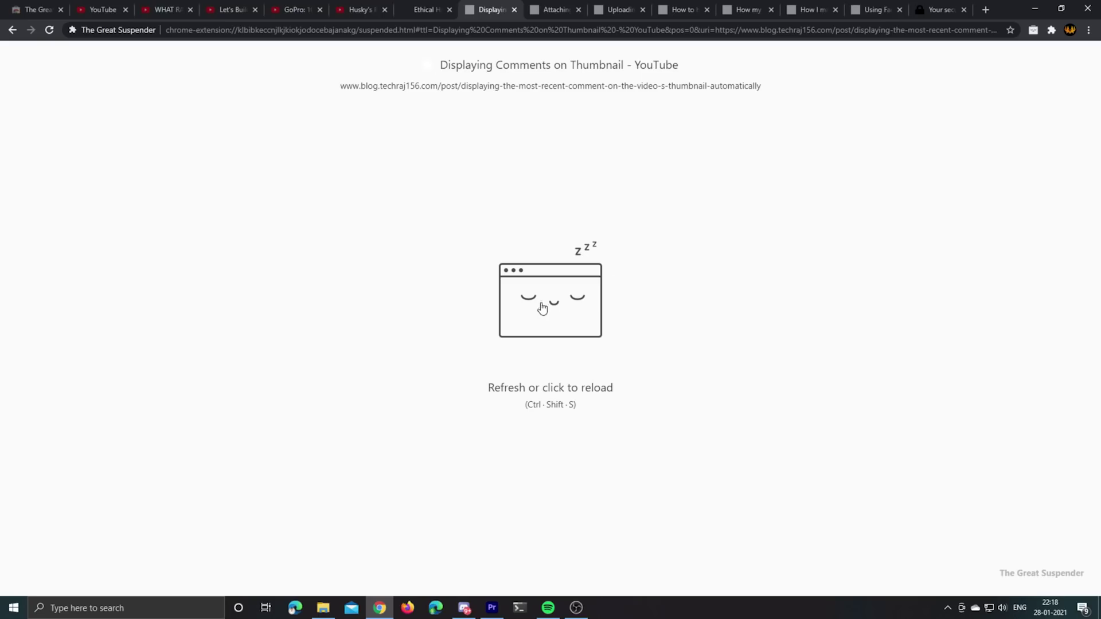
click(550, 311)
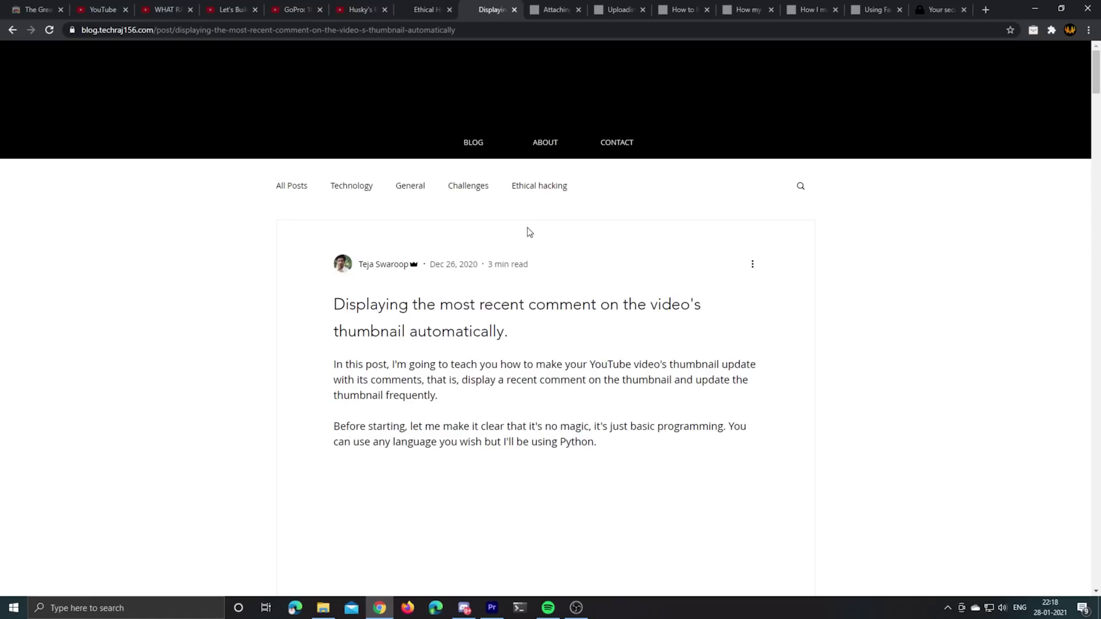
click(551, 9)
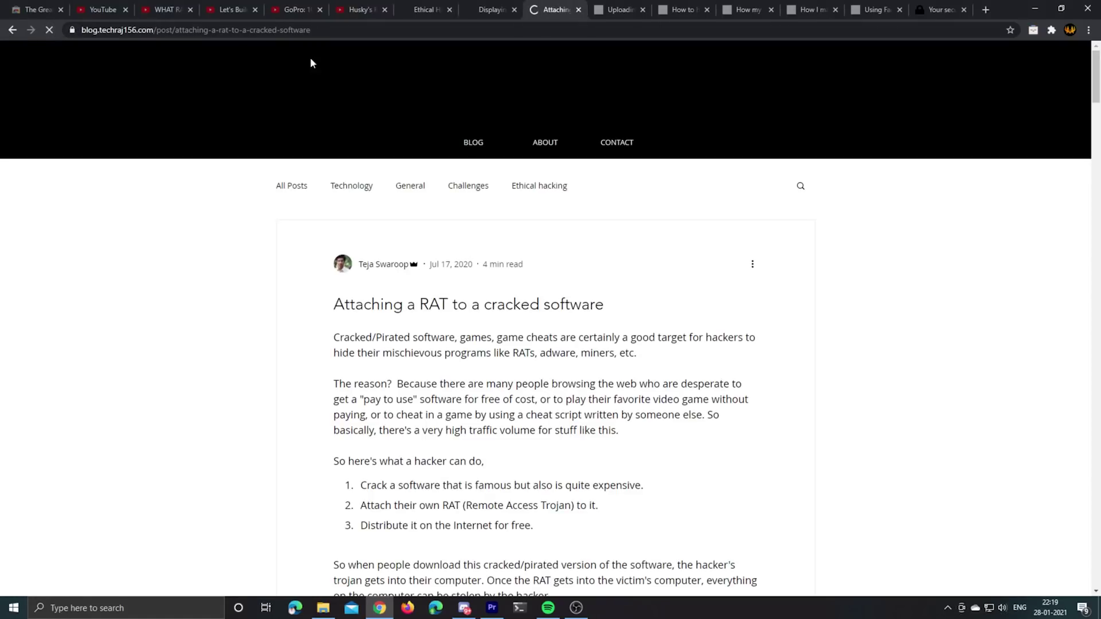
- Open The Great Suspender Settings and its 'Automatically suspend tabs after' dropdown
click(1033, 29)
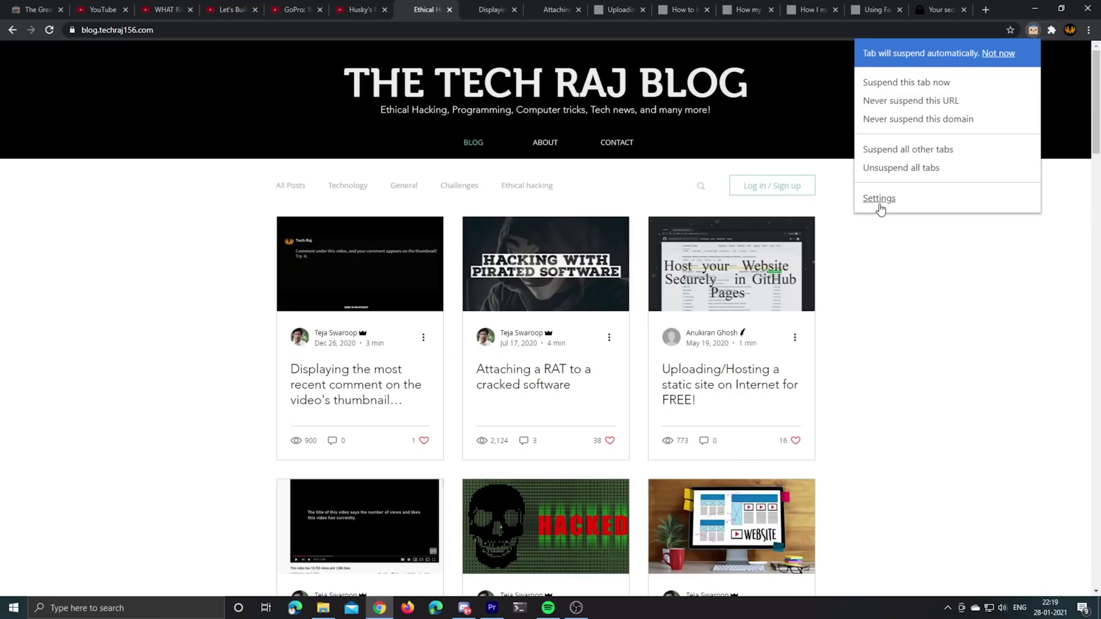
click(881, 203)
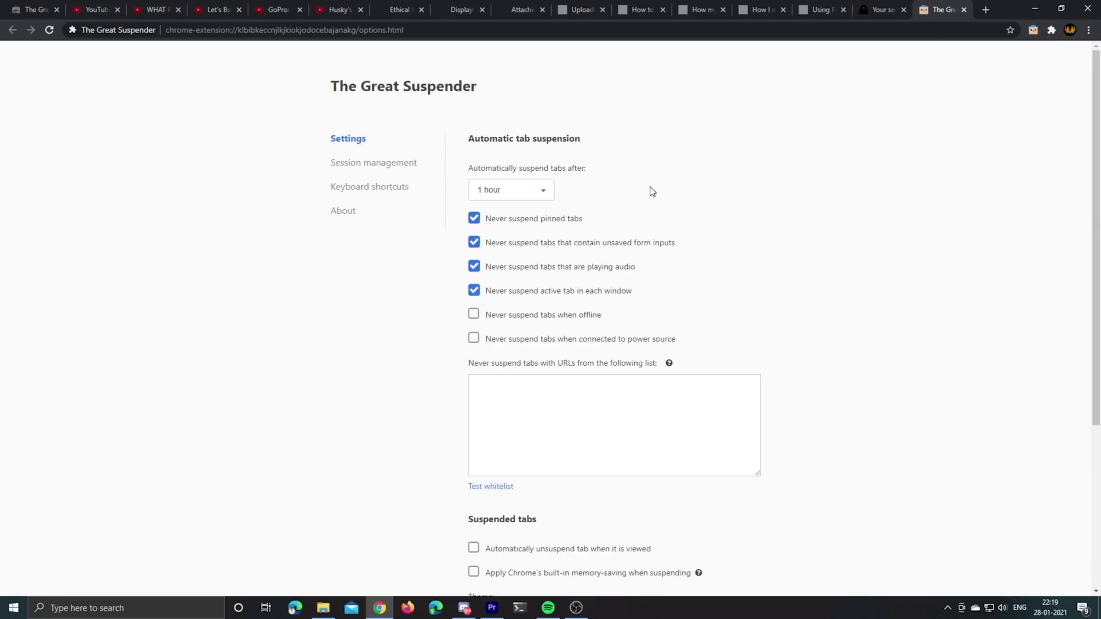
click(534, 191)
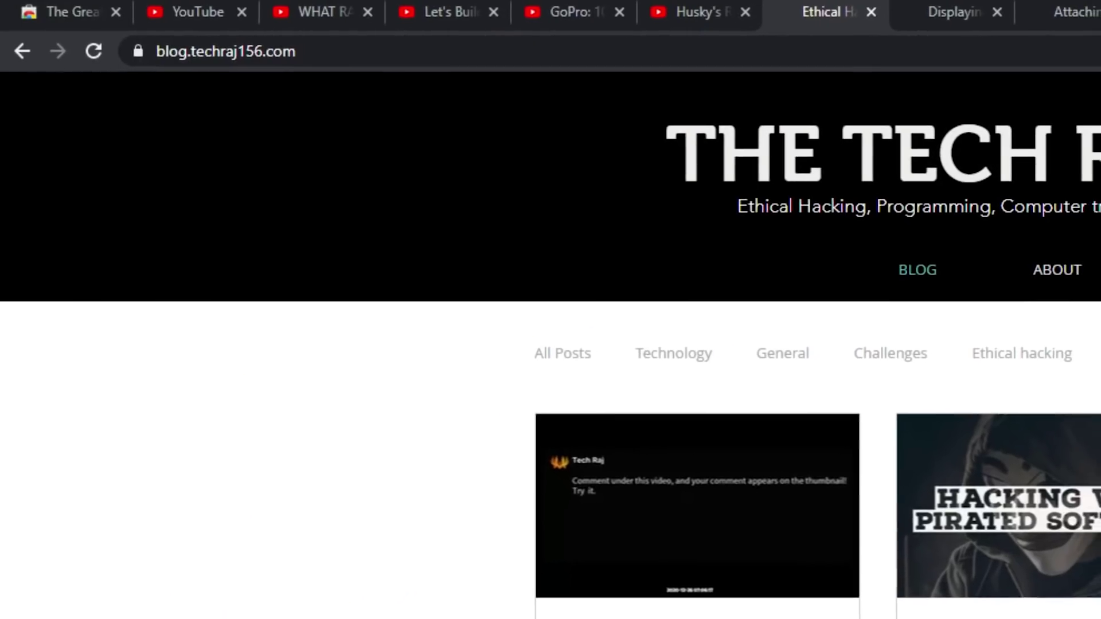
scroll(551, 344, down, 5)
scroll(551, 345, up, 2)
scroll(552, 344, up, 3)
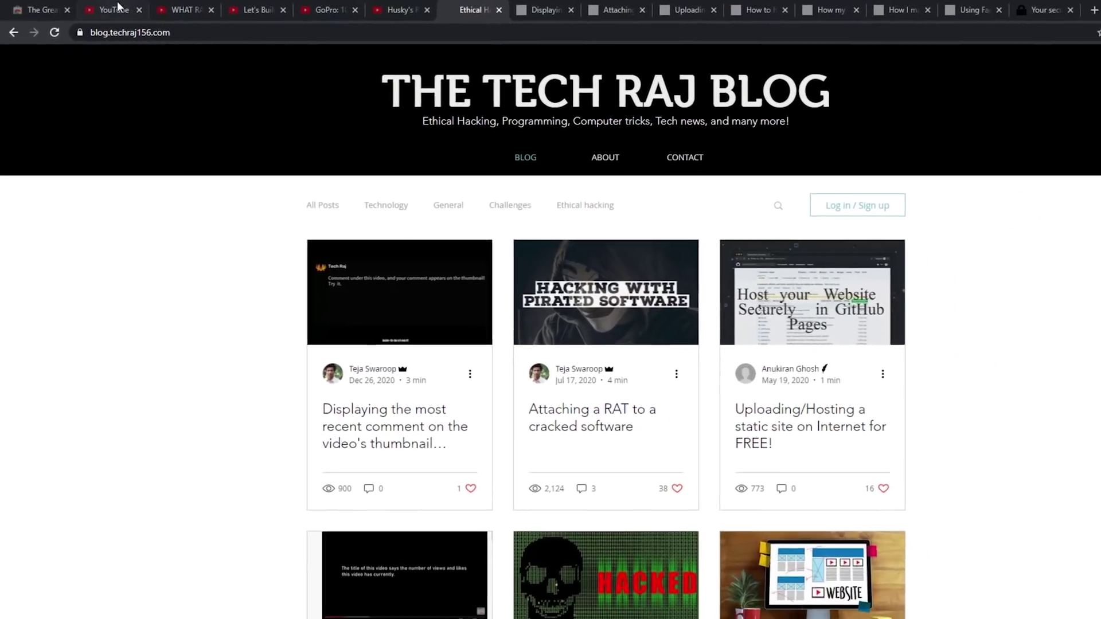
- Move through the YouTube tabs to the suspended Let's Build AMD Gaming PC tab
click(118, 9)
click(185, 10)
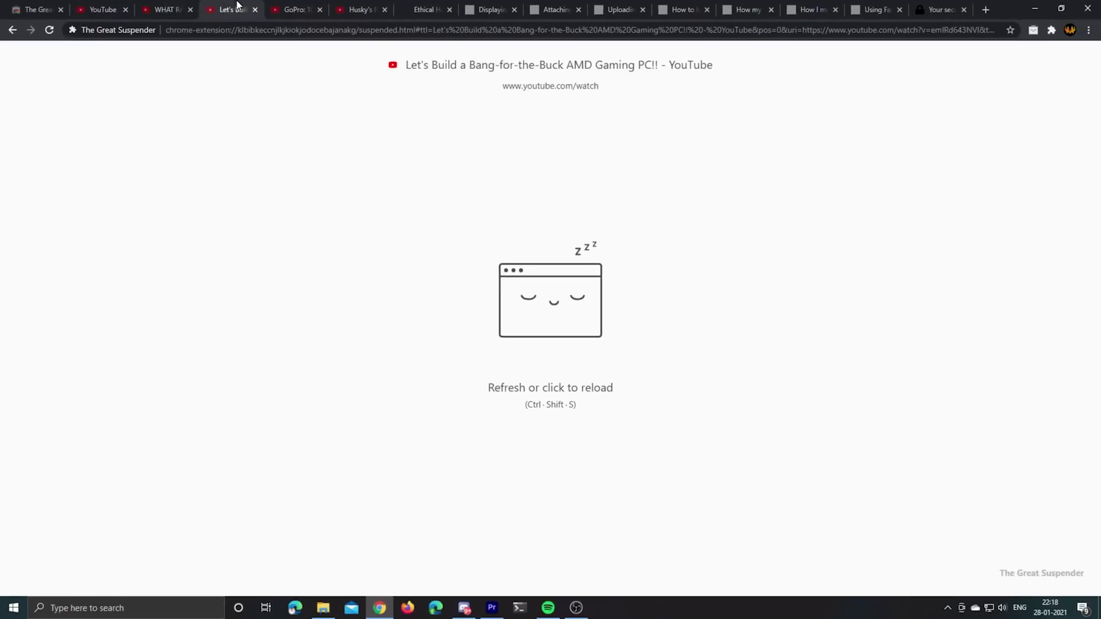